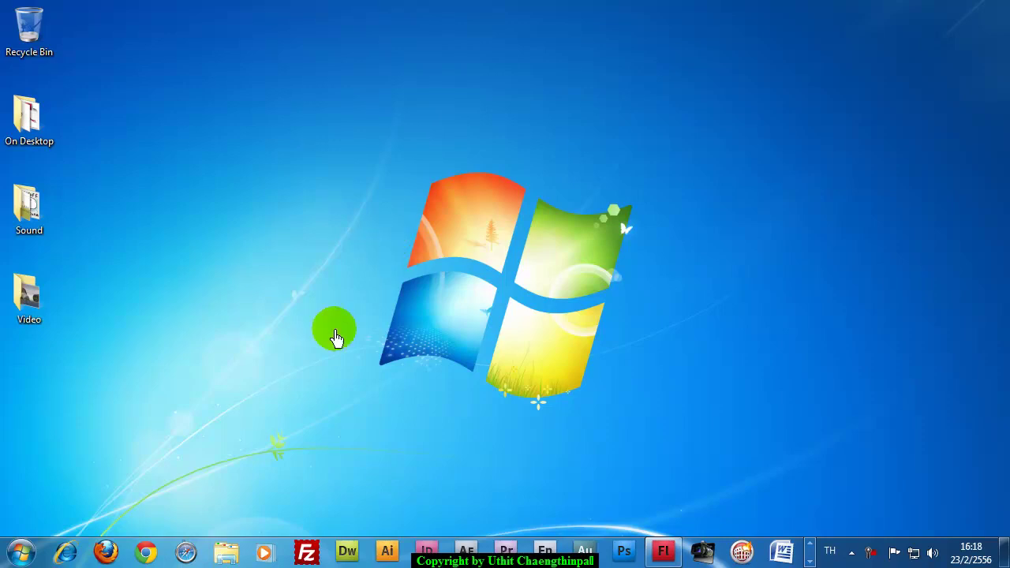
Search Google in Chrome for "format factory", view its Softonic download page, and close the browser.
click(146, 553)
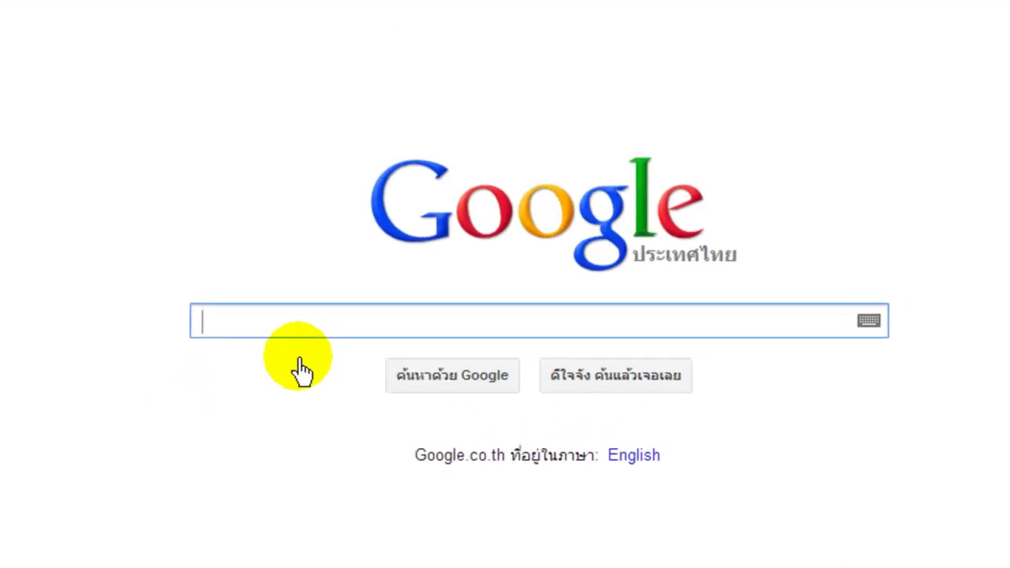
text(form)
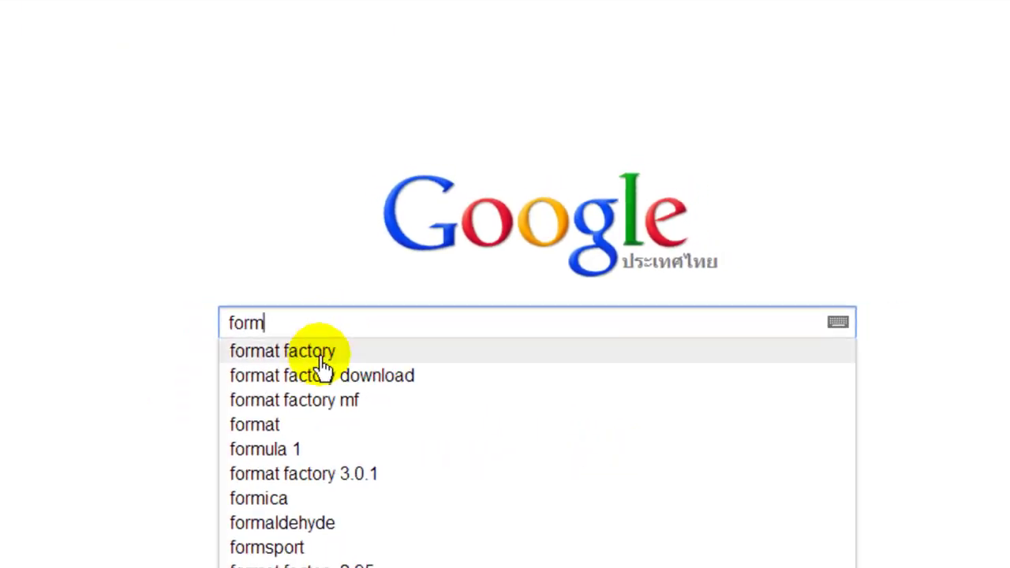
click(326, 352)
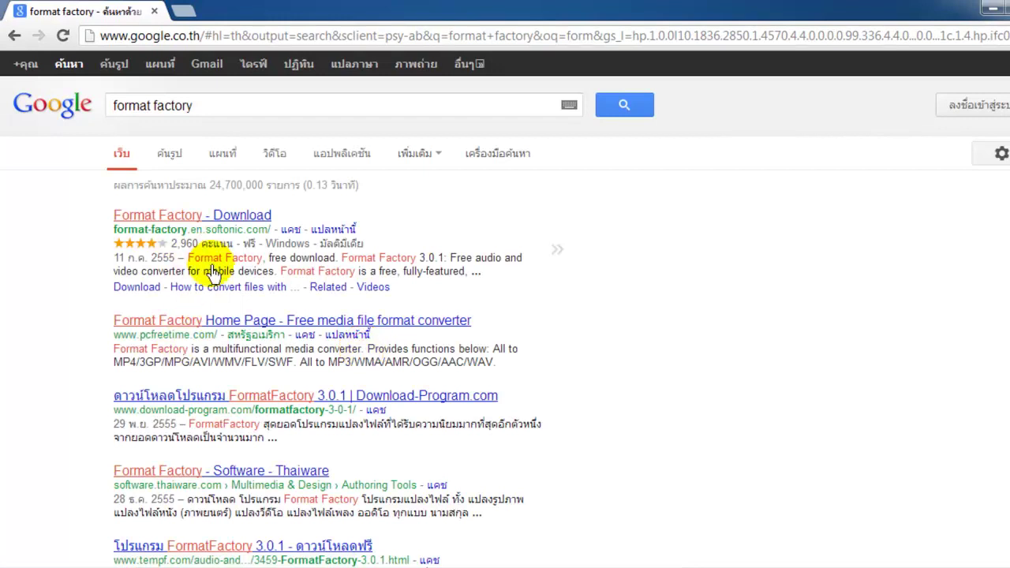
click(188, 218)
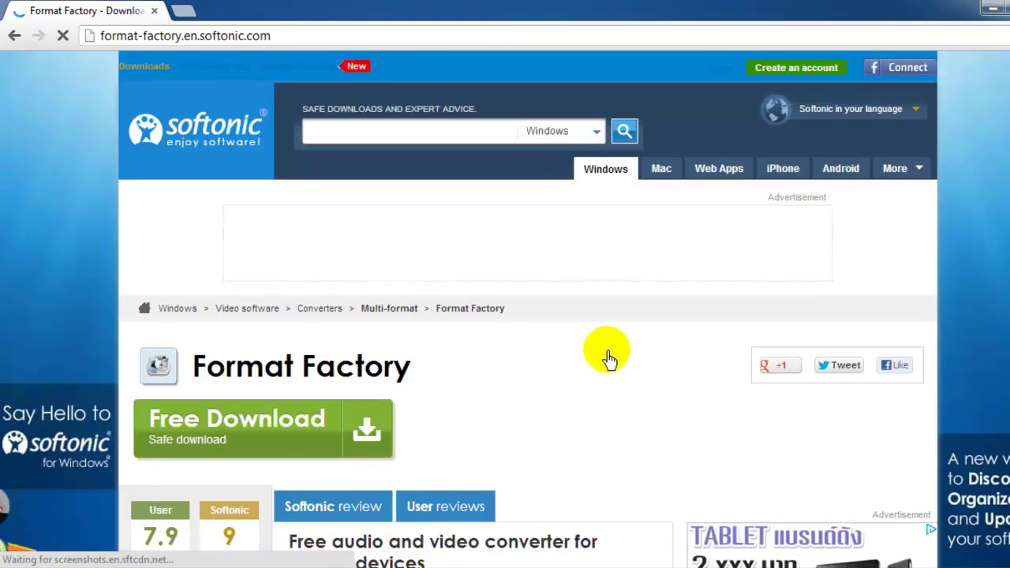
scroll(610, 358, down, 2)
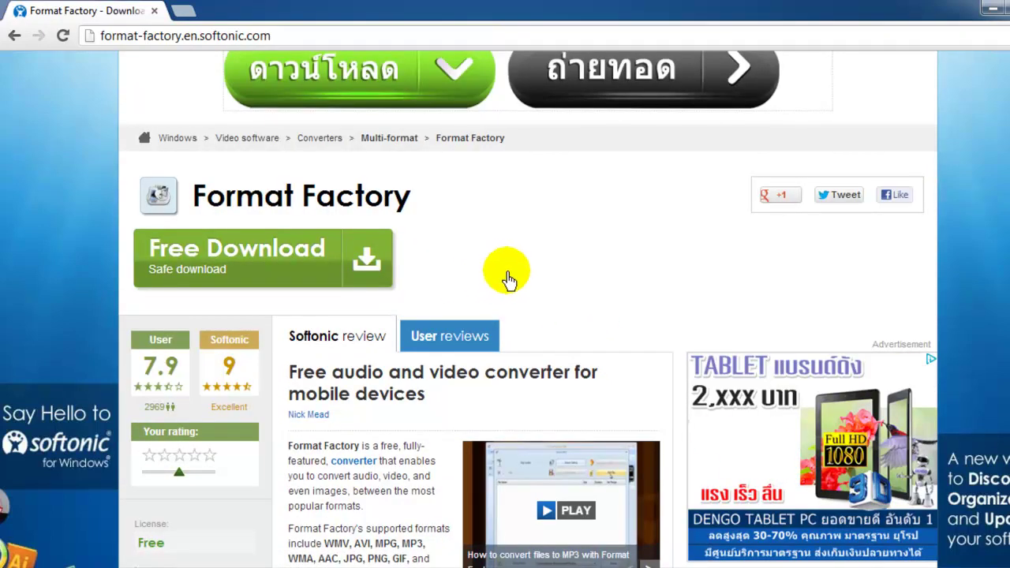
scroll(510, 277, up, 1)
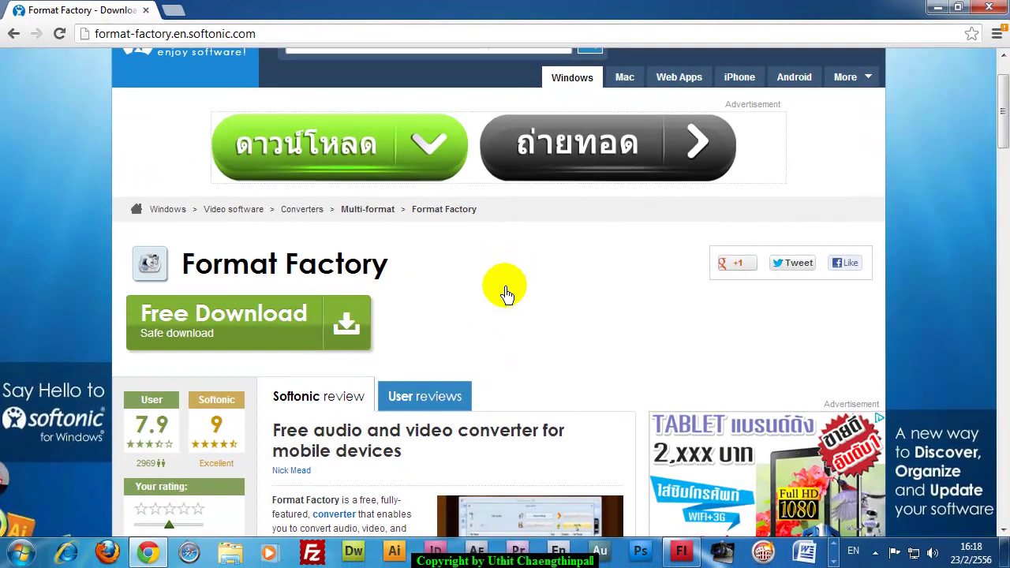
click(988, 10)
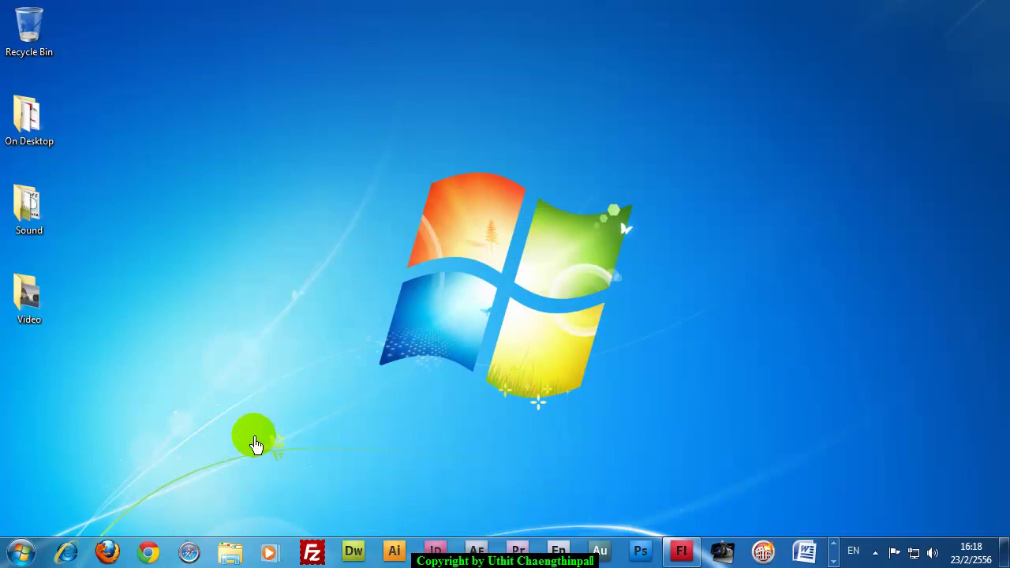
Launch FormatFactory from the installed programs.
click(20, 552)
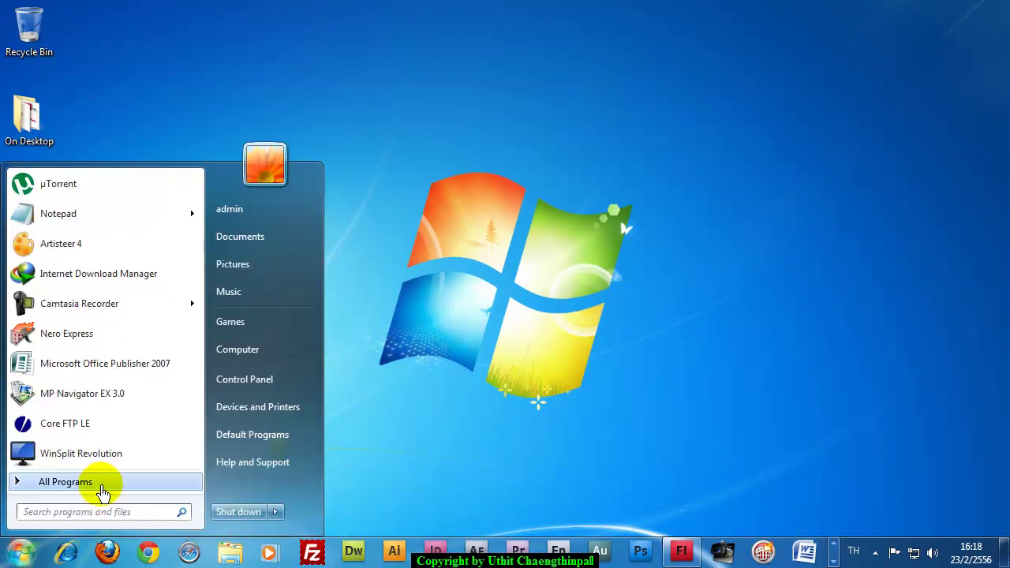
click(100, 484)
scroll(95, 379, down, 1)
click(81, 360)
click(71, 374)
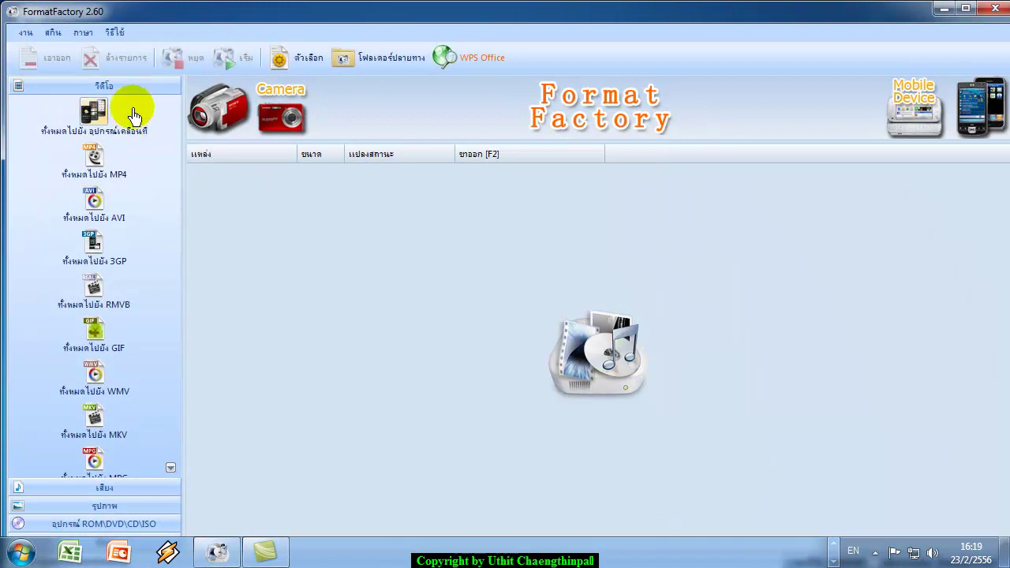
Examine the audio, picture and ROM\DVD\CD\ISO conversion categories, and return to the video category.
click(134, 487)
click(137, 508)
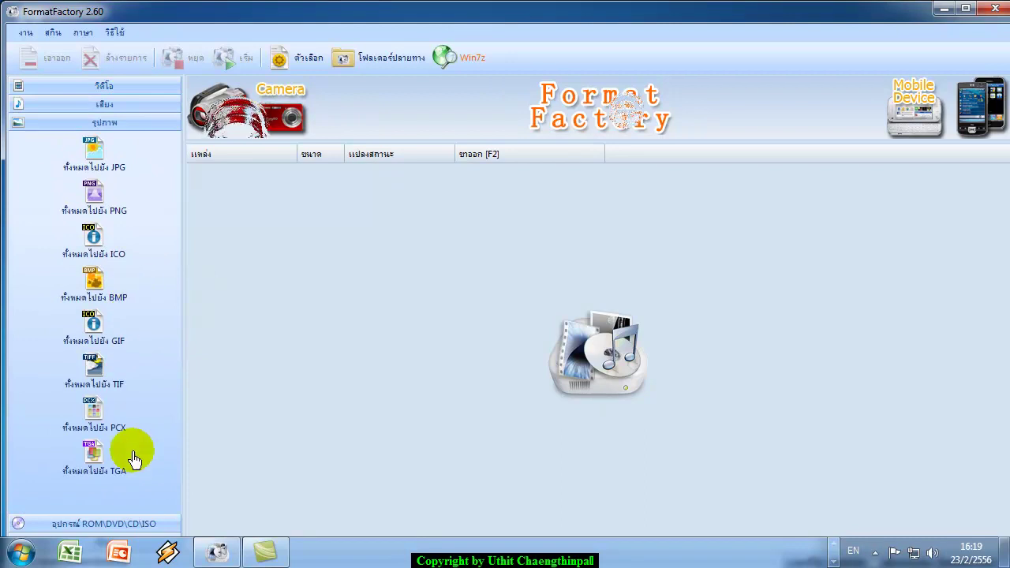
click(120, 525)
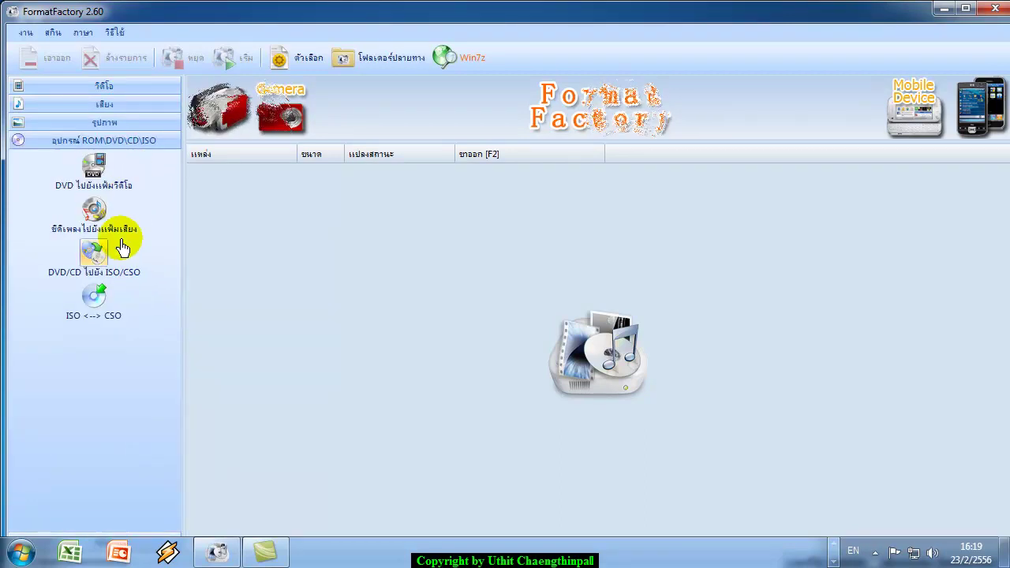
click(152, 85)
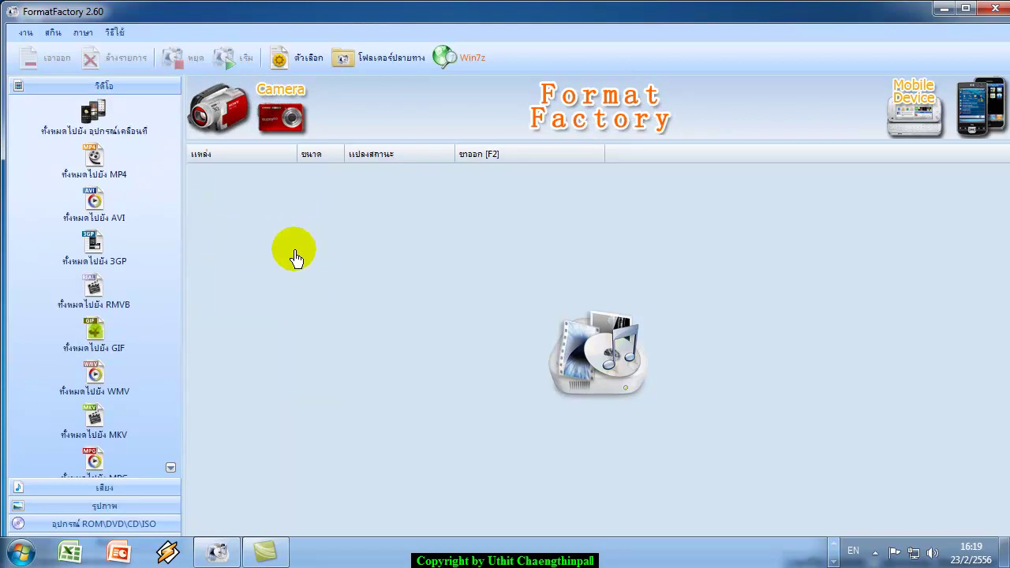
Maximize the FormatFactory window and check the available interface languages without changing the current one.
double_click(305, 11)
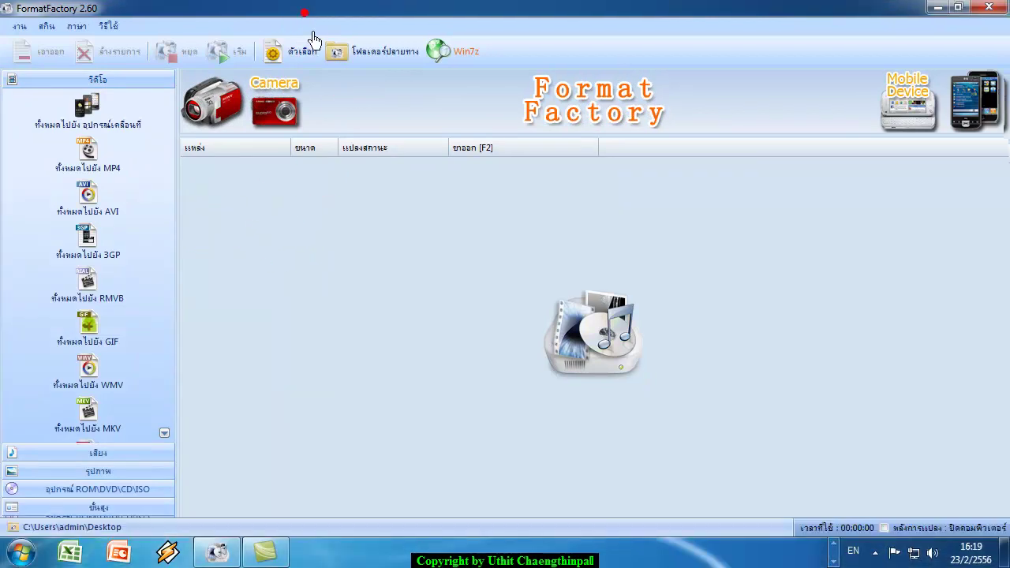
click(77, 26)
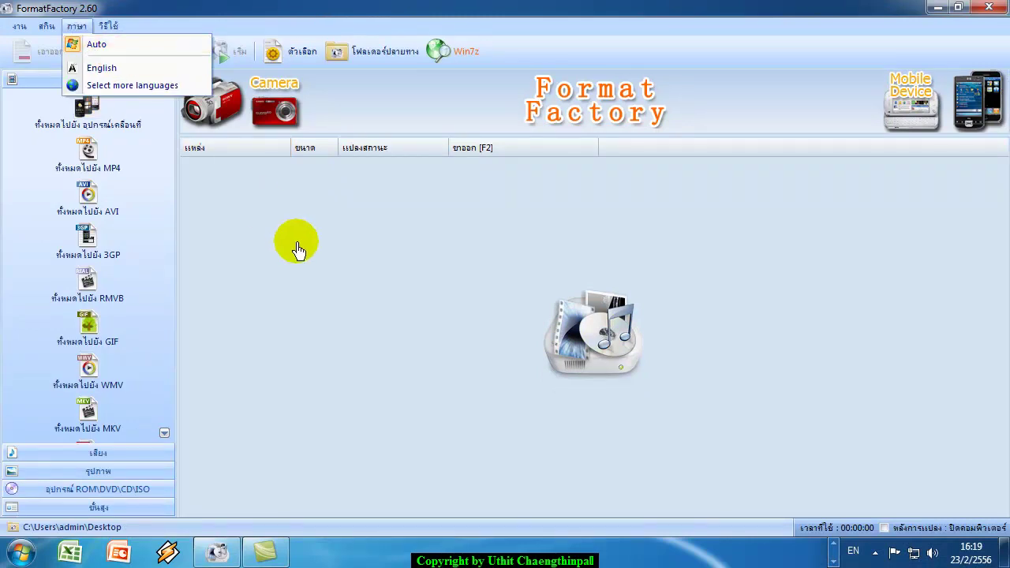
click(296, 242)
click(76, 26)
click(349, 292)
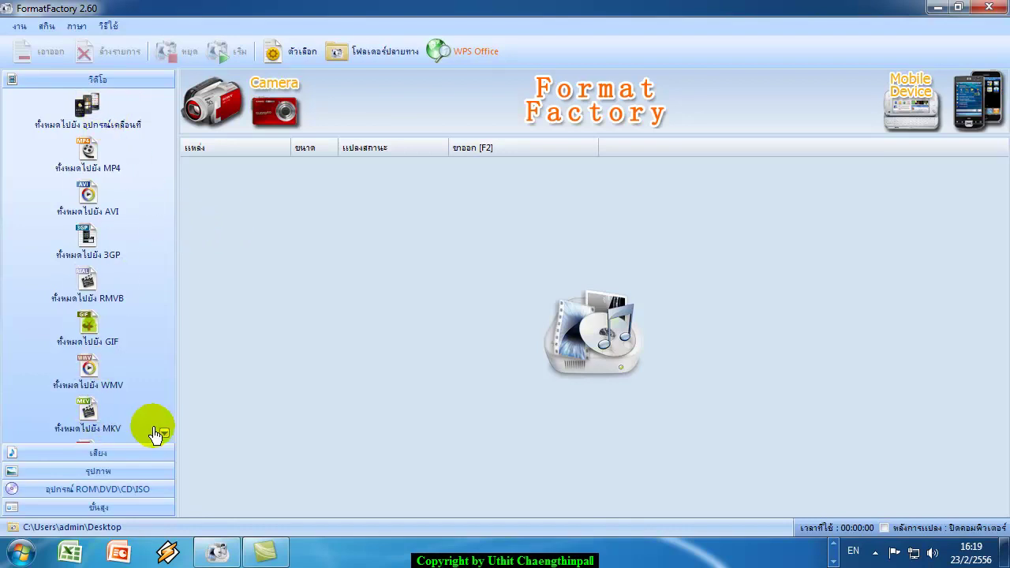
Examine the full list of video output formats, from mobile devices and MP4 through FLV and SWF.
click(165, 436)
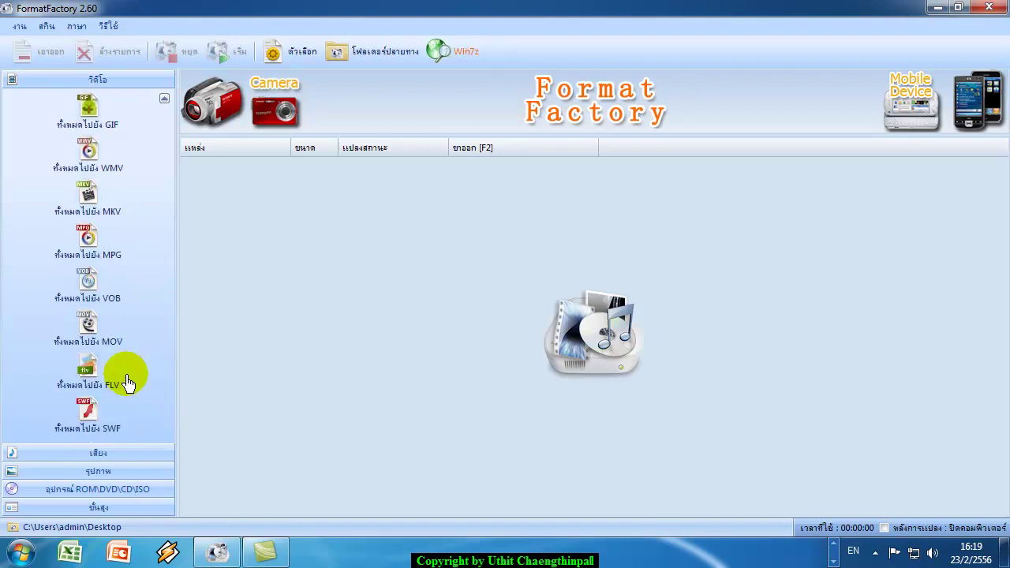
click(164, 98)
click(164, 100)
click(164, 101)
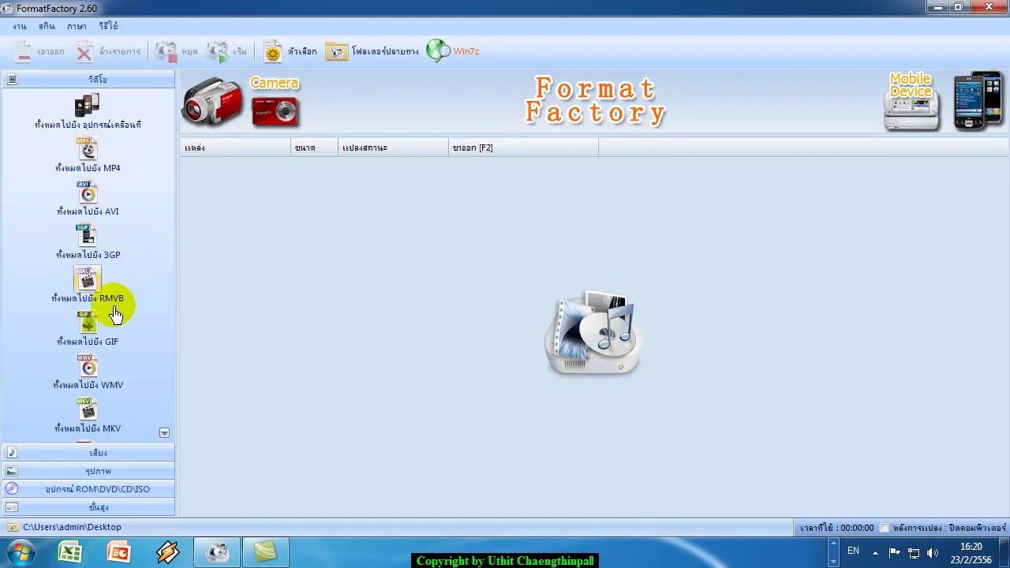
click(164, 434)
click(164, 434)
click(165, 435)
click(165, 435)
click(165, 435)
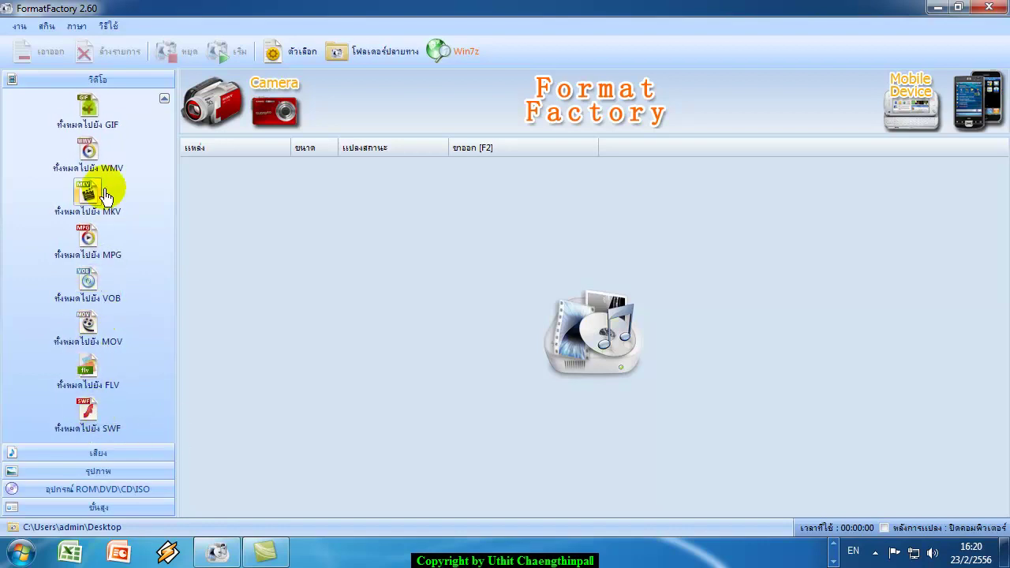
click(163, 101)
click(163, 101)
click(164, 101)
click(164, 101)
click(163, 101)
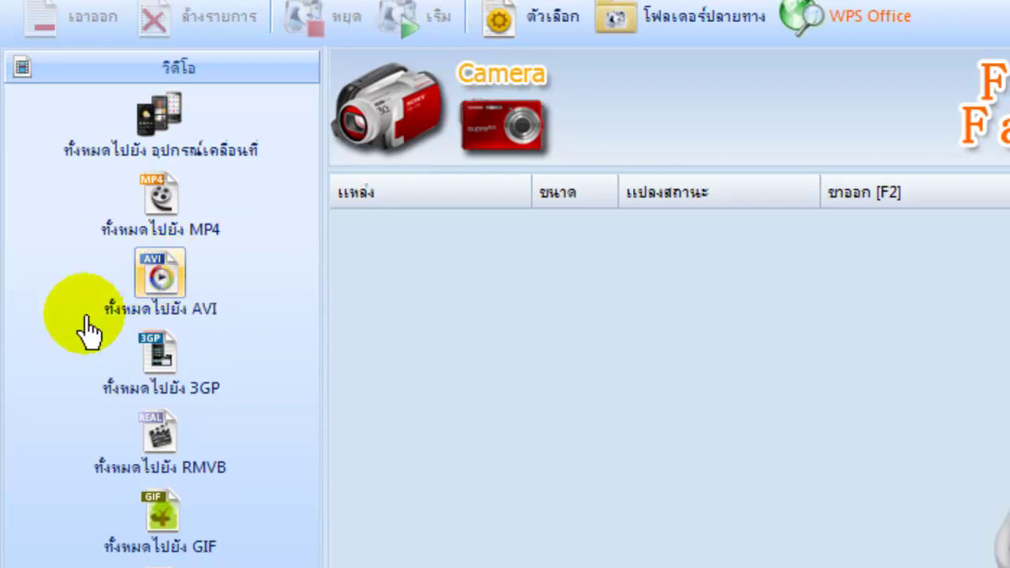
Set up a conversion to AVI and browse to the Video folder on the desktop for the source file.
click(155, 273)
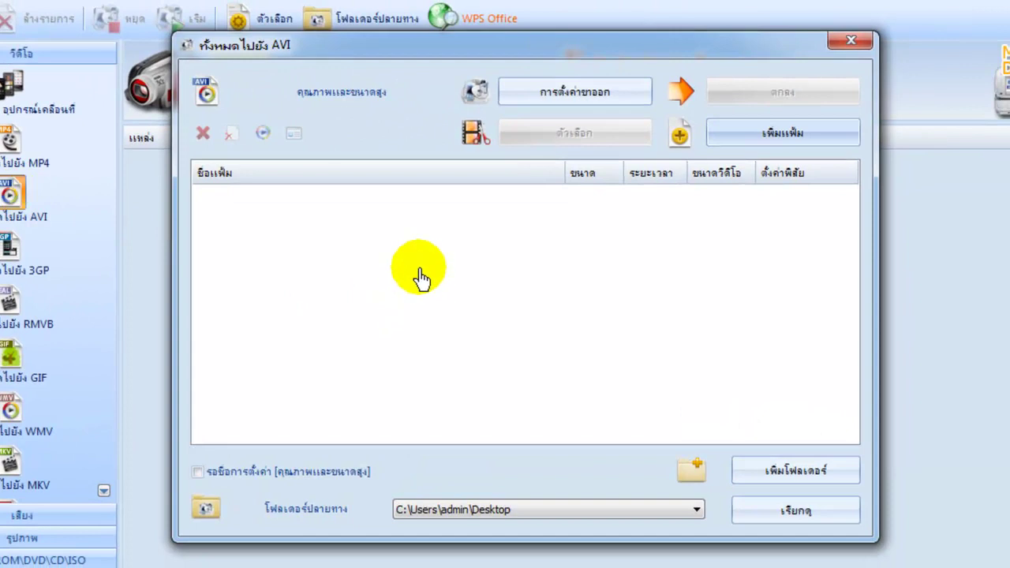
drag(397, 45, 416, 56)
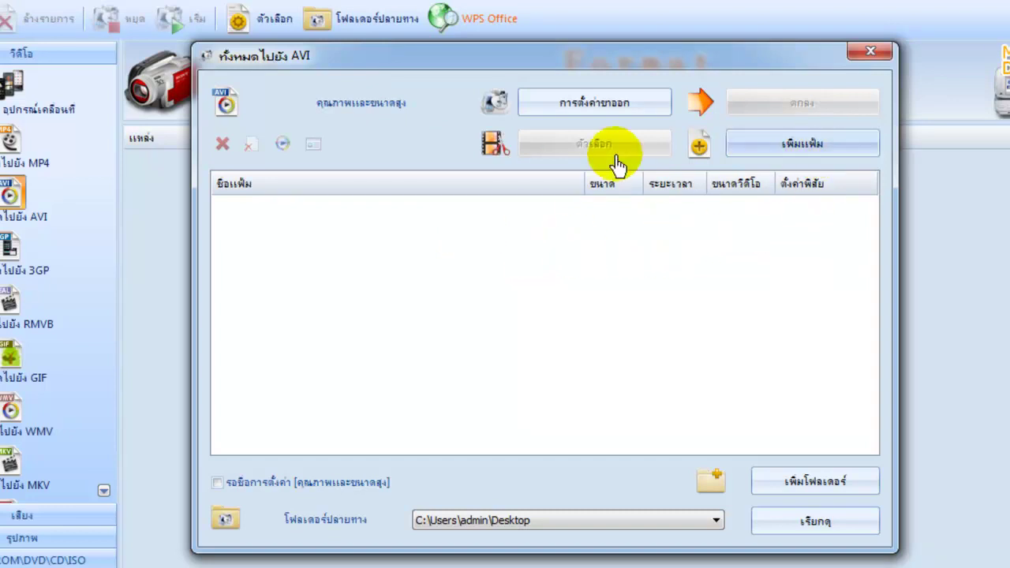
click(801, 152)
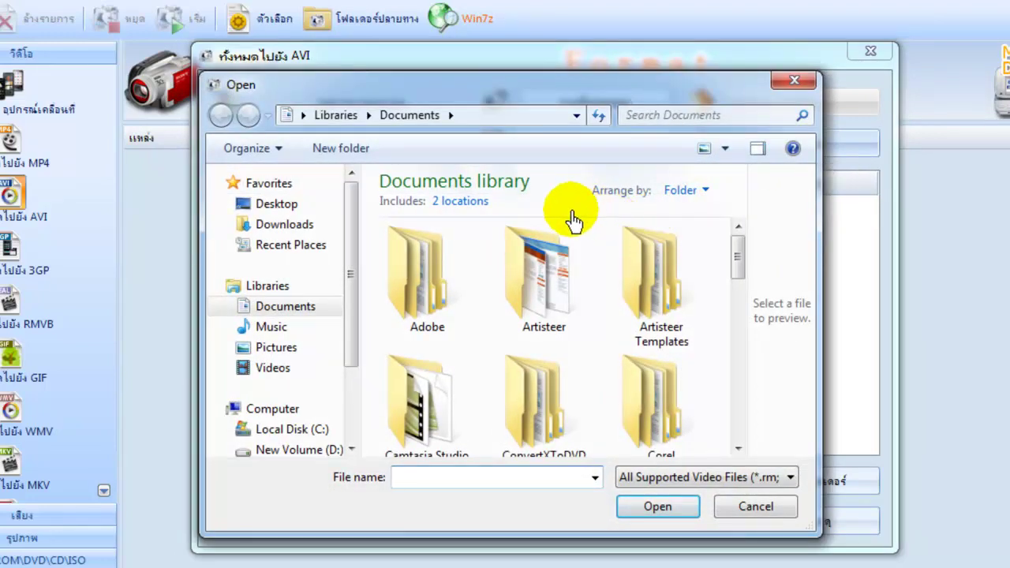
click(277, 206)
drag(737, 289, 738, 335)
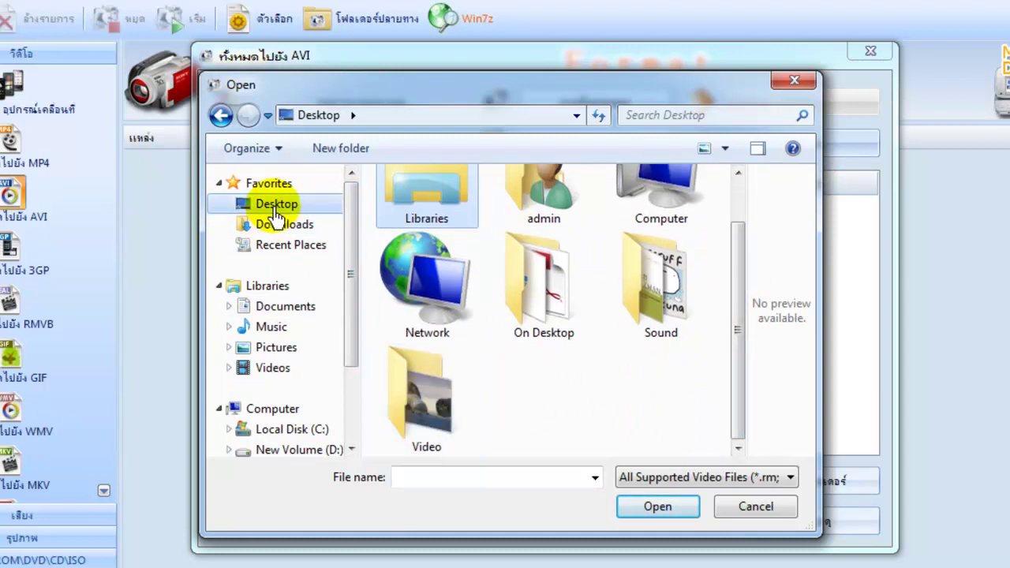
double_click(429, 399)
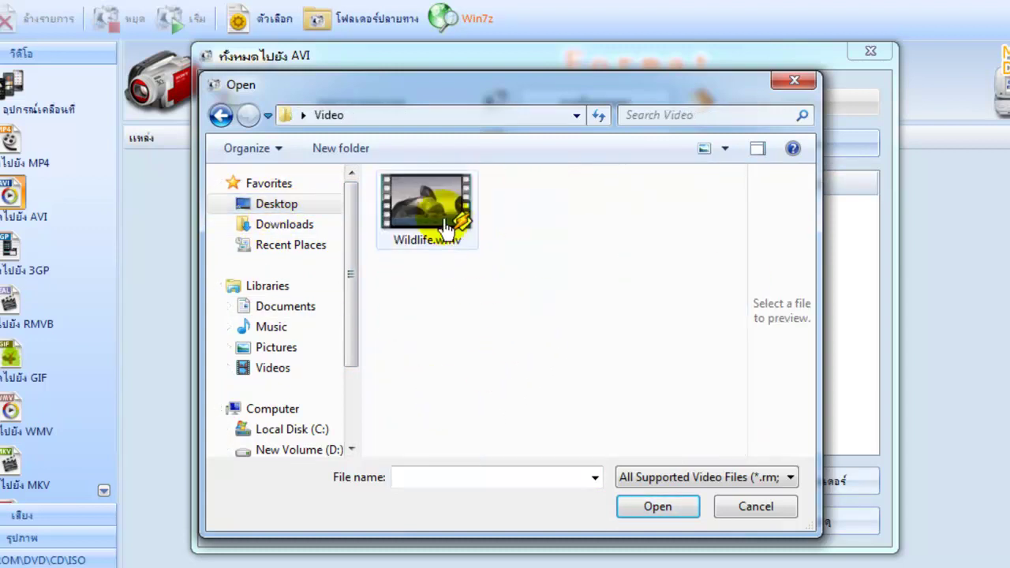
Add Wildlife.wmv from the Video folder to the AVI conversion list.
click(438, 217)
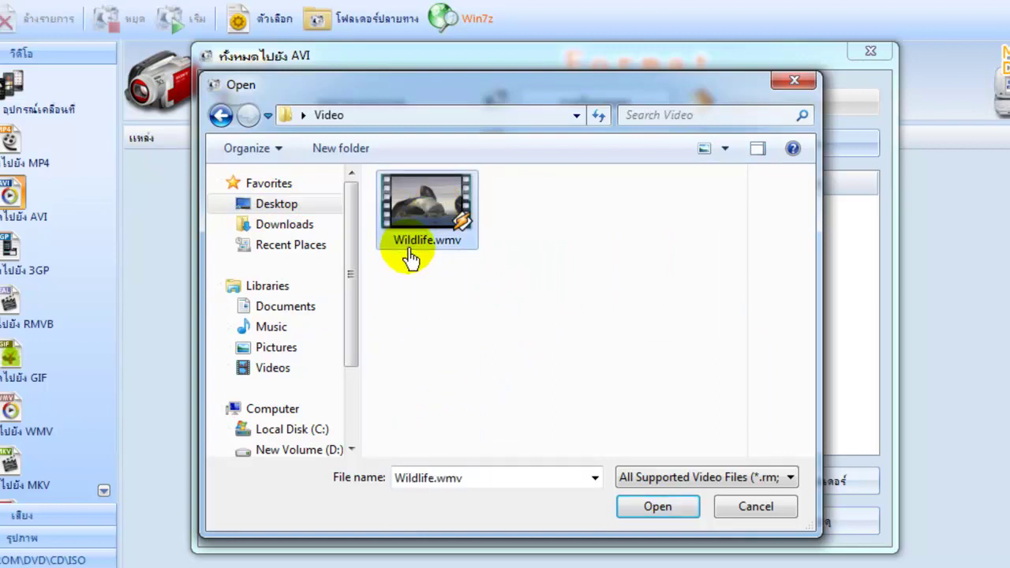
double_click(450, 479)
click(442, 480)
drag(439, 483, 484, 482)
click(485, 485)
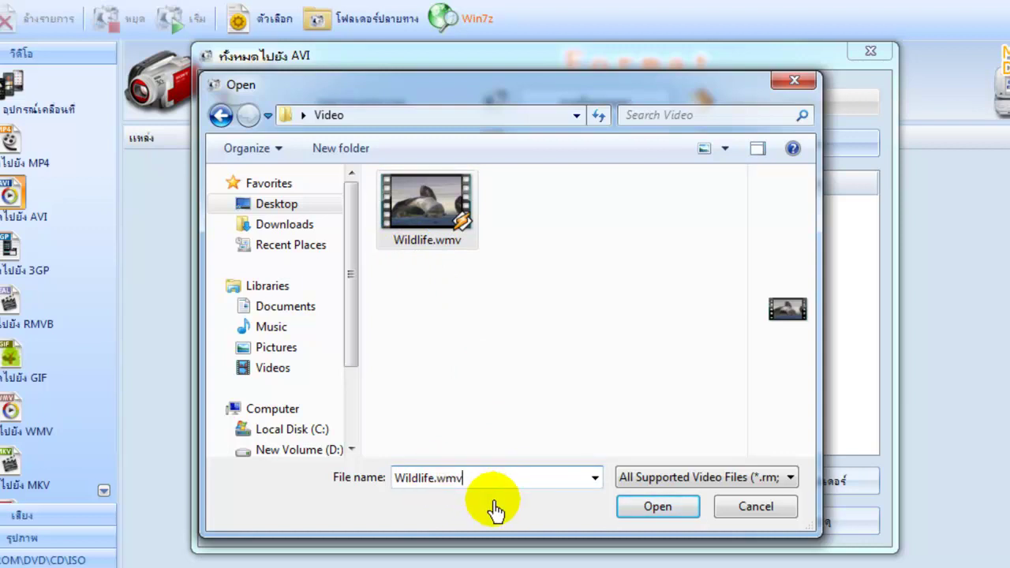
click(532, 264)
click(455, 235)
click(649, 509)
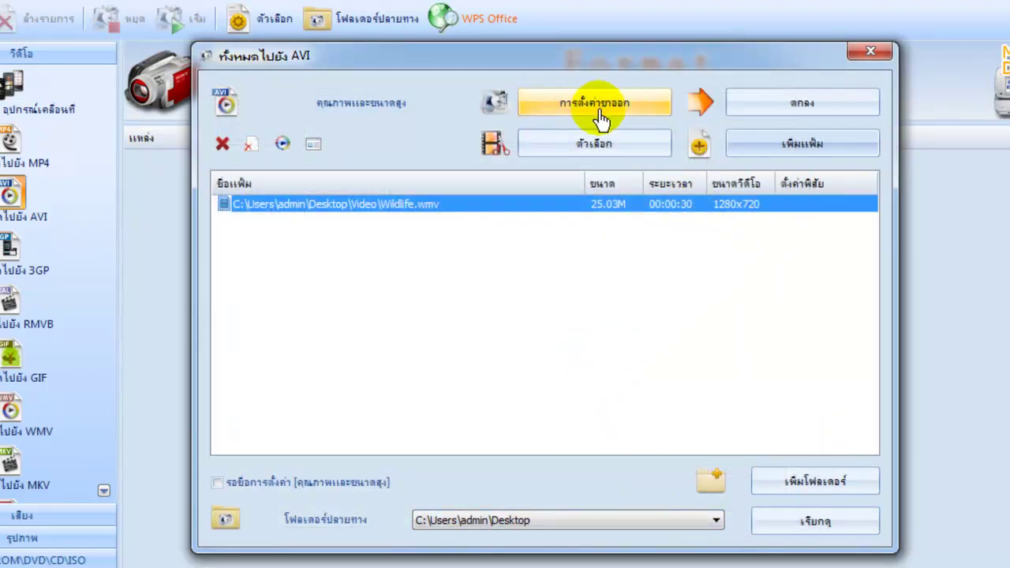
Review the AVI output settings for video and audio streams, keeping the high quality and size profile.
click(652, 106)
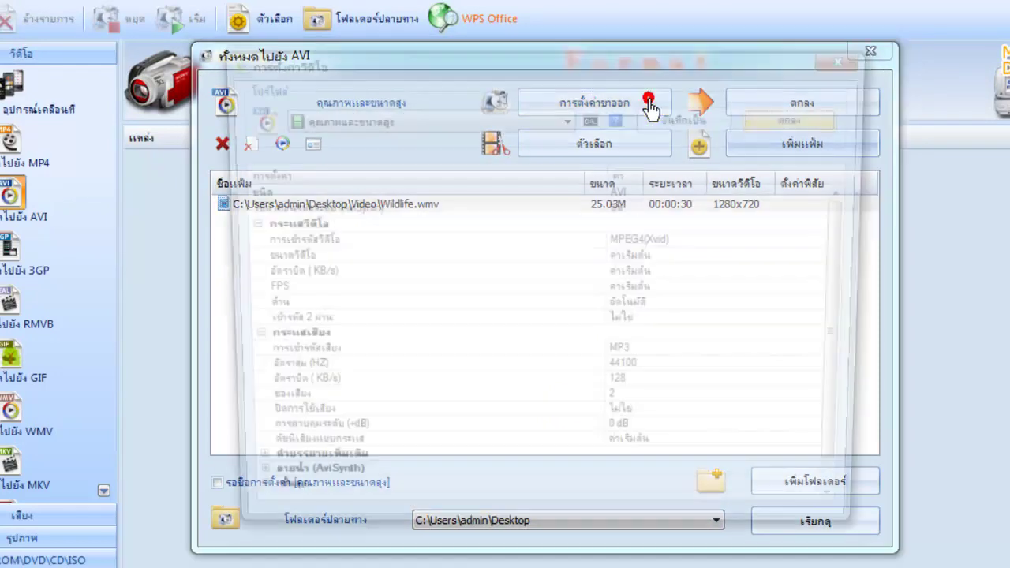
mouse_move(843, 235)
mouse_down()
mouse_move(852, 287)
mouse_move(851, 240)
mouse_up()
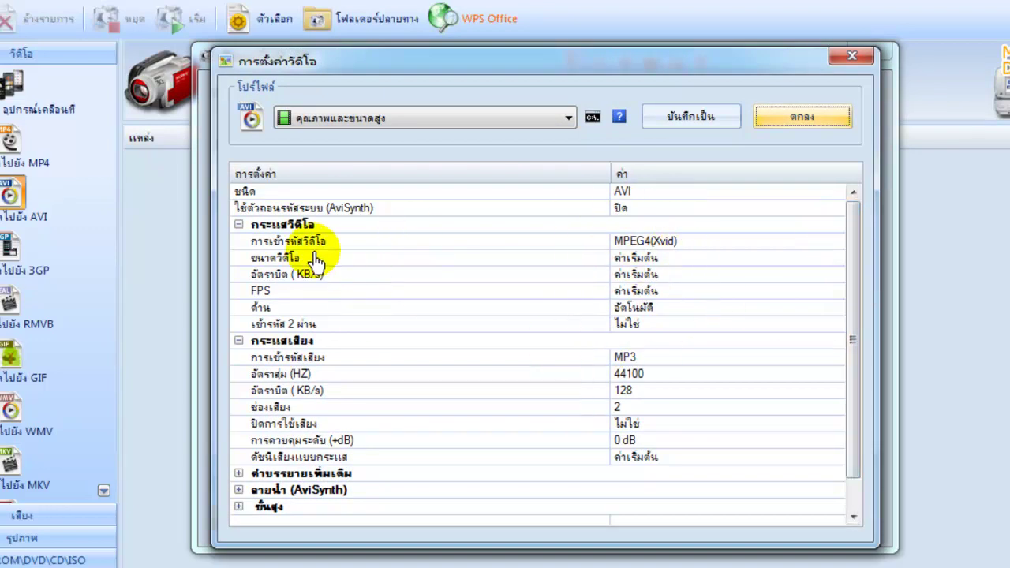
click(800, 127)
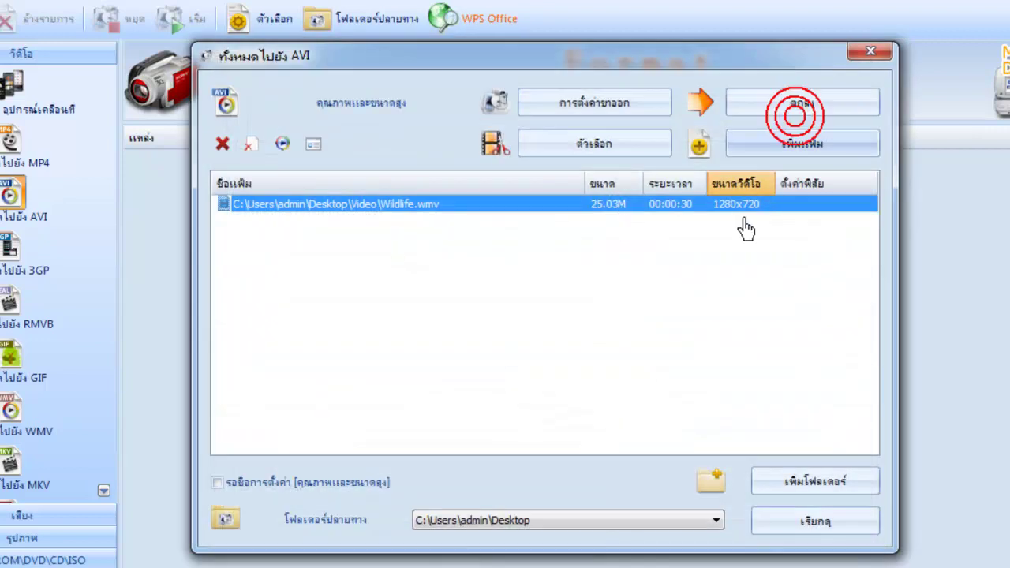
Preview Wildlife.wmv in the clip options, stop playback, rewind to the start, and close the options with the full range kept.
click(621, 147)
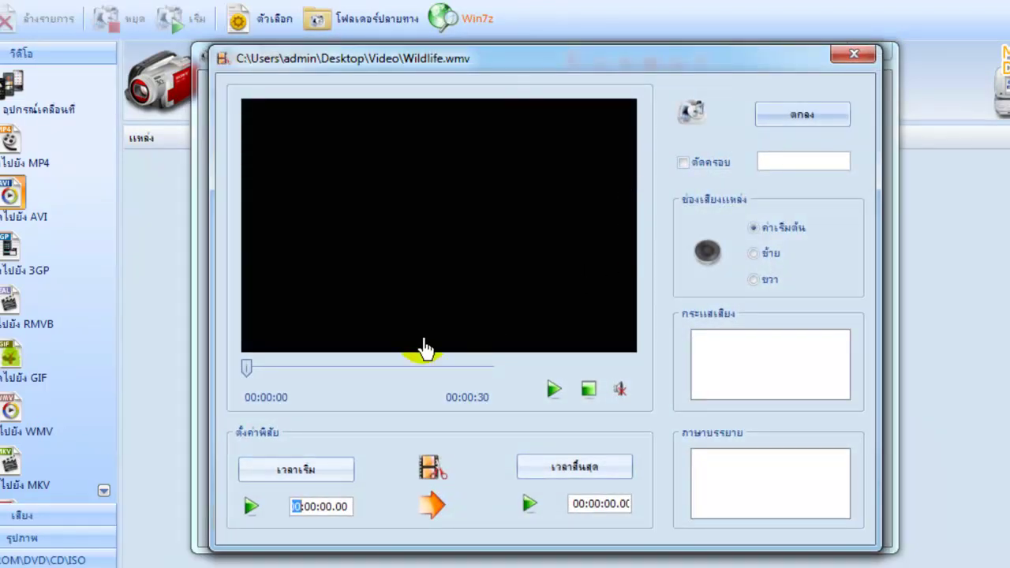
click(394, 367)
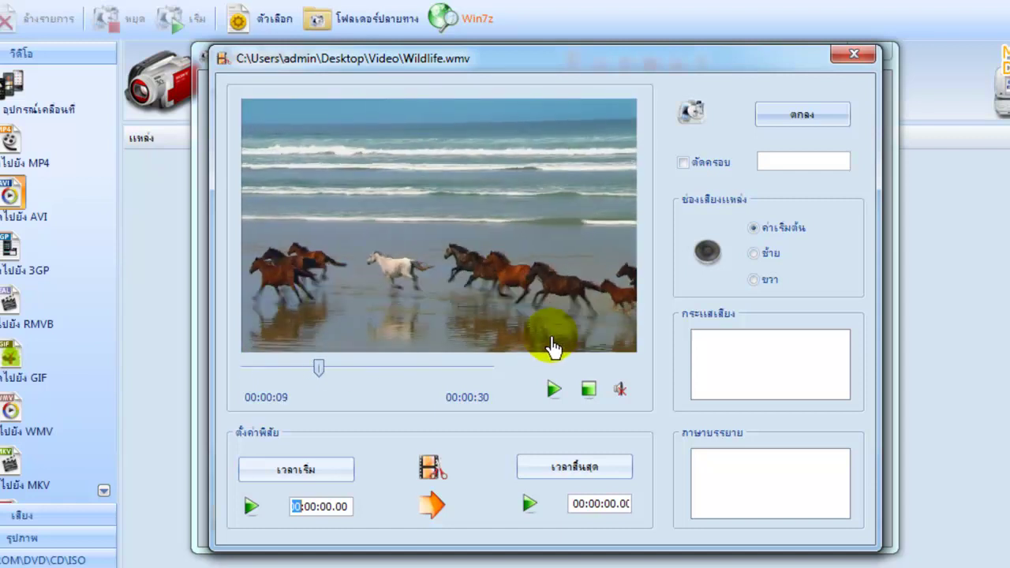
click(589, 388)
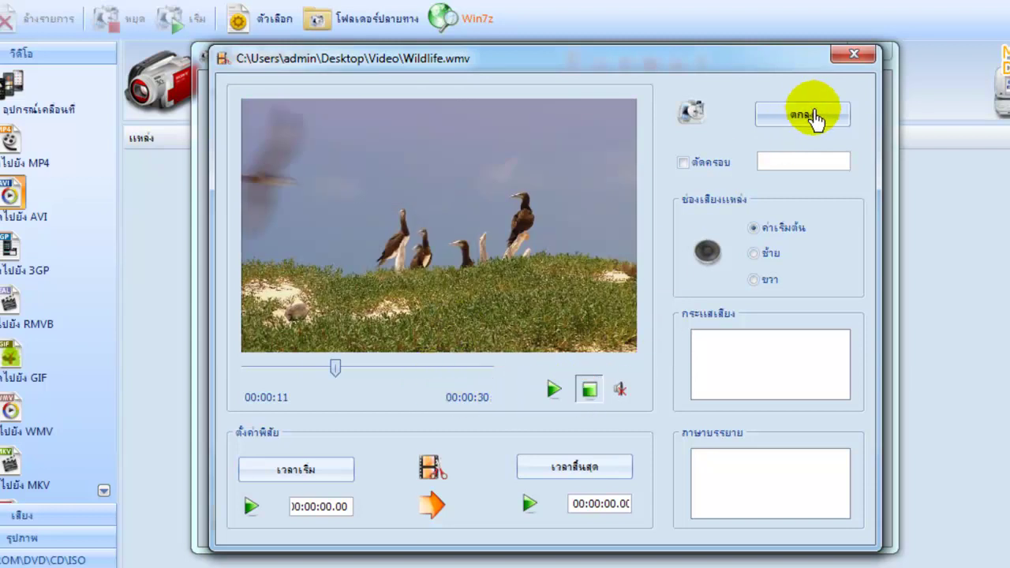
drag(428, 365, 253, 372)
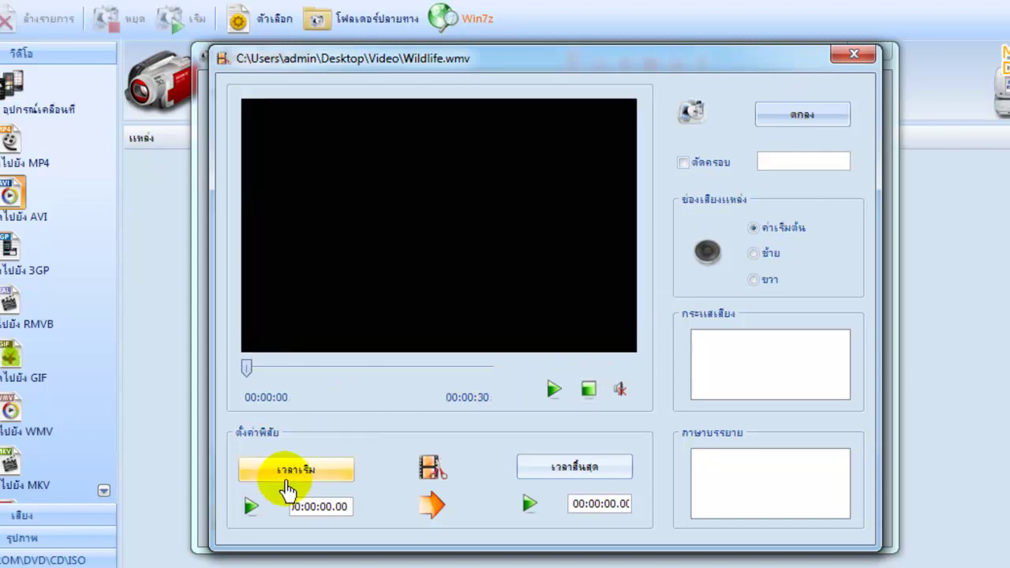
click(803, 116)
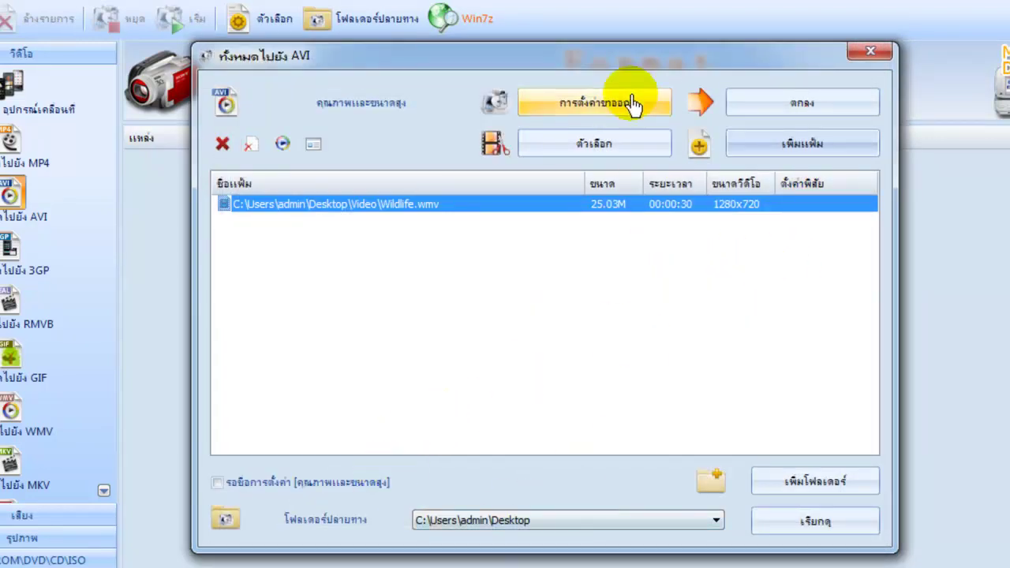
Set the destination folder for the AVI conversion to the Video folder on the desktop.
drag(615, 62, 613, 26)
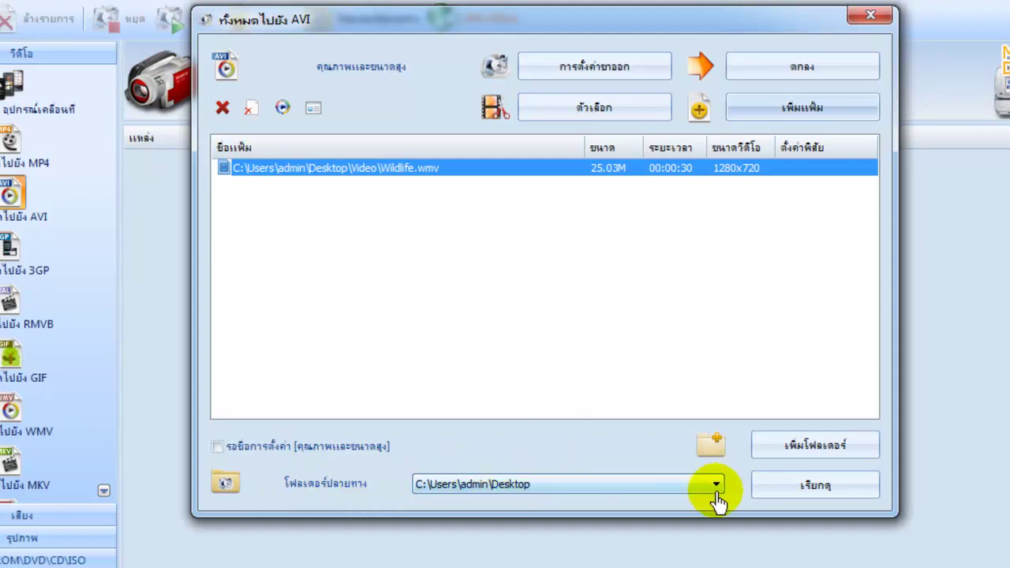
click(791, 490)
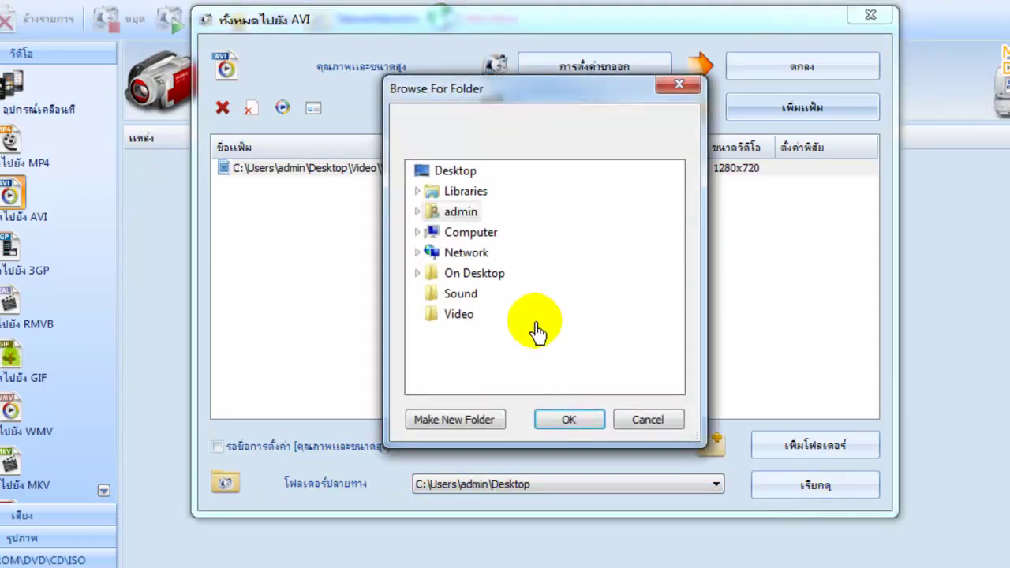
click(464, 233)
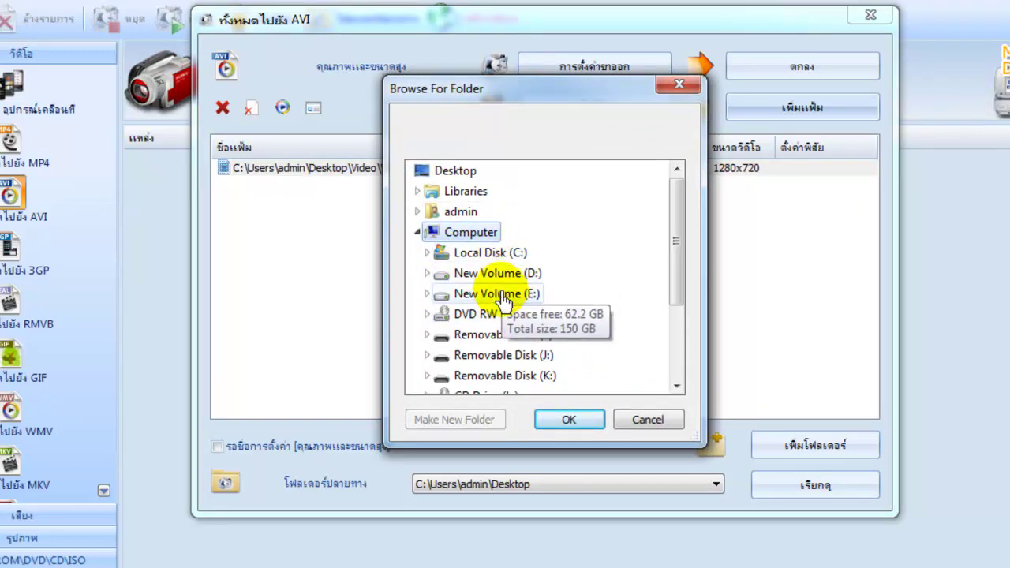
click(458, 170)
click(420, 233)
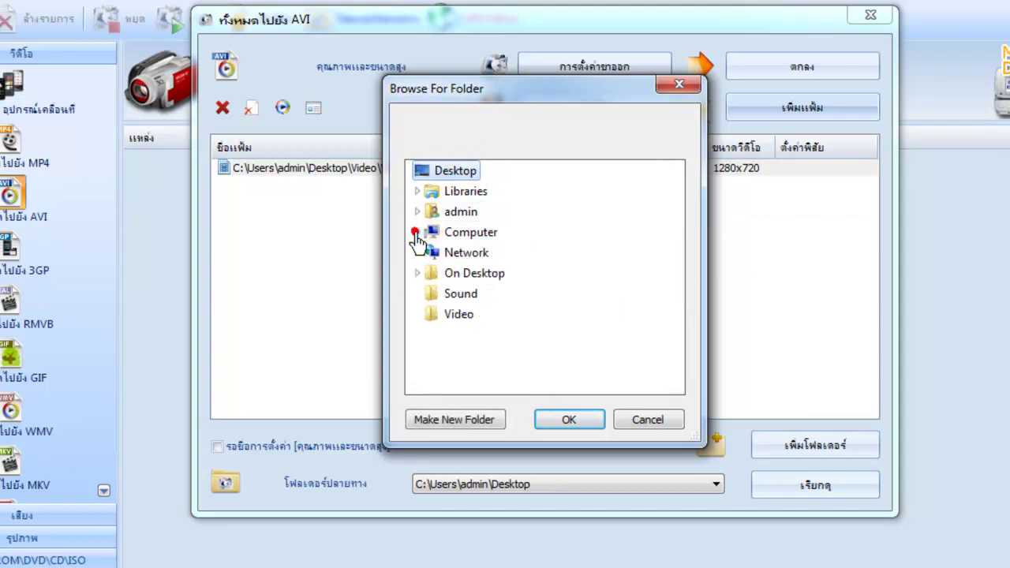
click(459, 316)
click(565, 424)
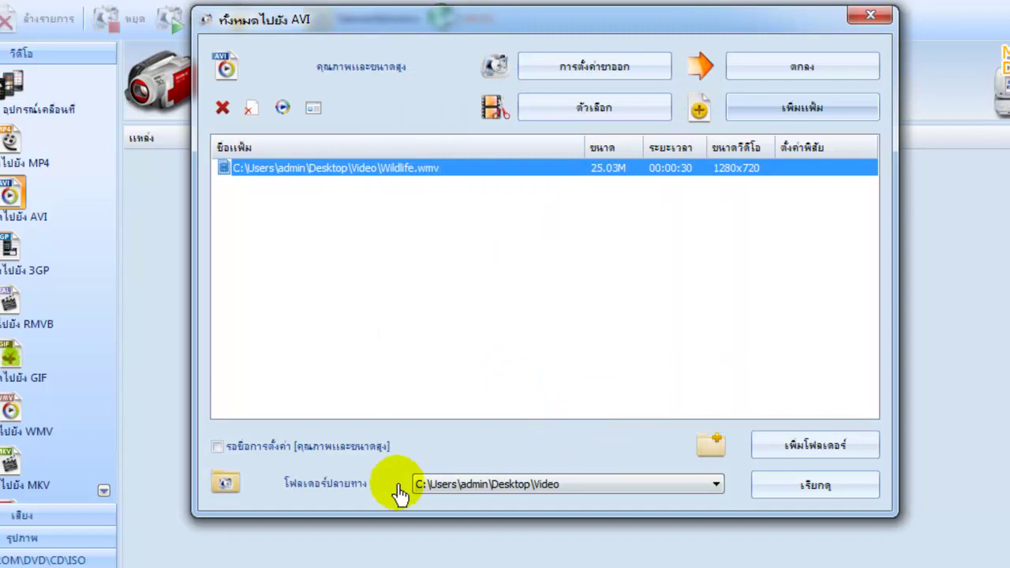
Queue and run the AVI conversion of Wildlife.wmv, and fit the output column to its full path.
click(813, 79)
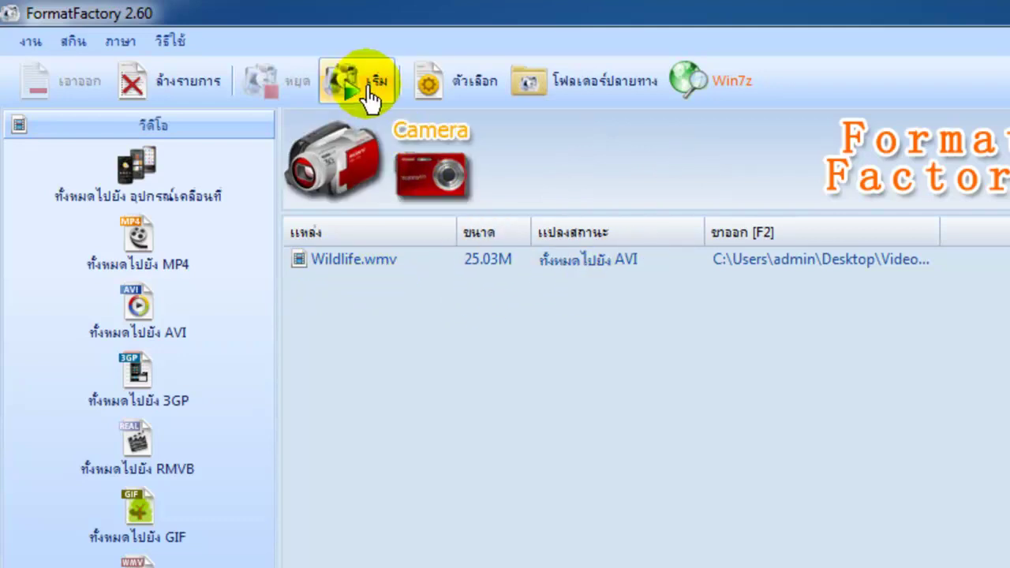
click(371, 88)
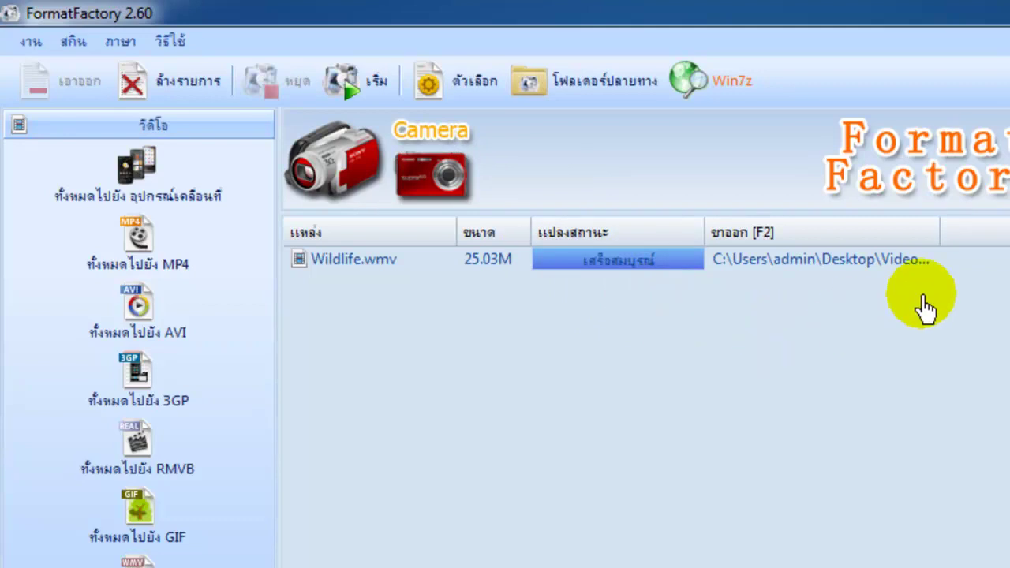
double_click(939, 234)
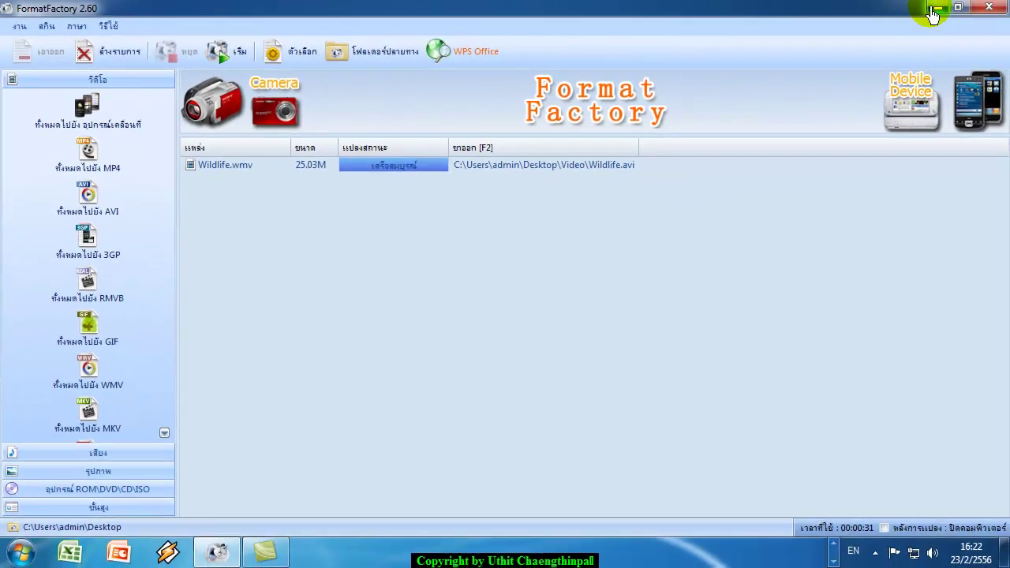
Minimize the converter, open the Video folder on the desktop, and select the converted Wildlife.avi.
click(932, 11)
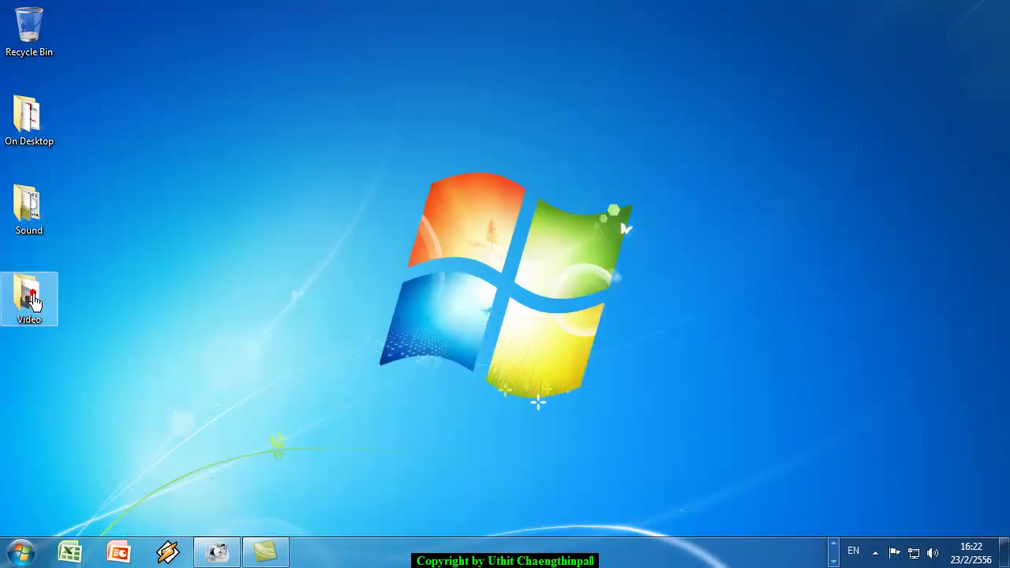
double_click(33, 302)
click(298, 197)
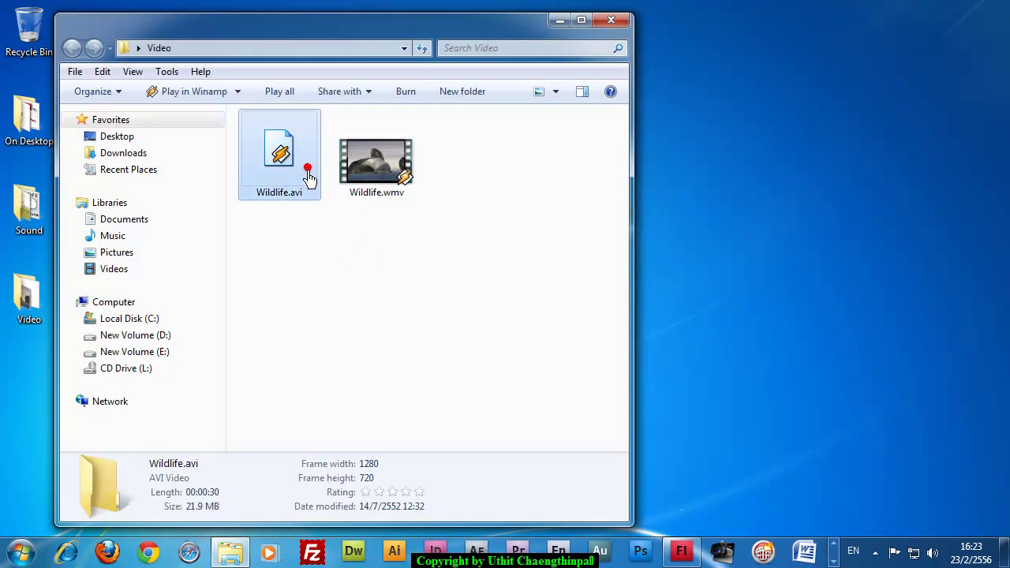
click(305, 218)
click(304, 169)
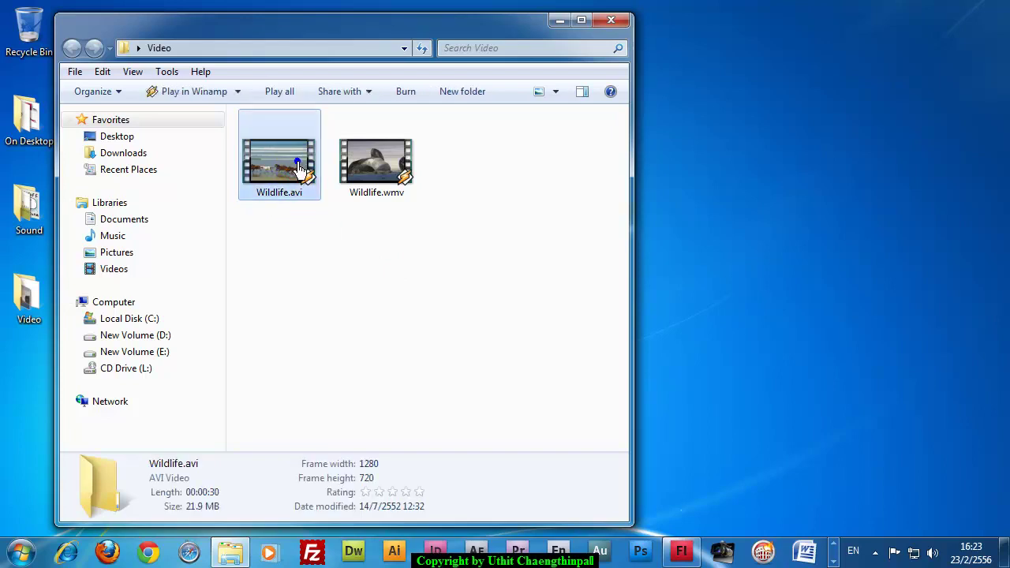
Play Wildlife.avi in an enlarged Windows Media Player window, pause it, and close the player and the Video folder.
right_click(305, 169)
mouse_move(364, 221)
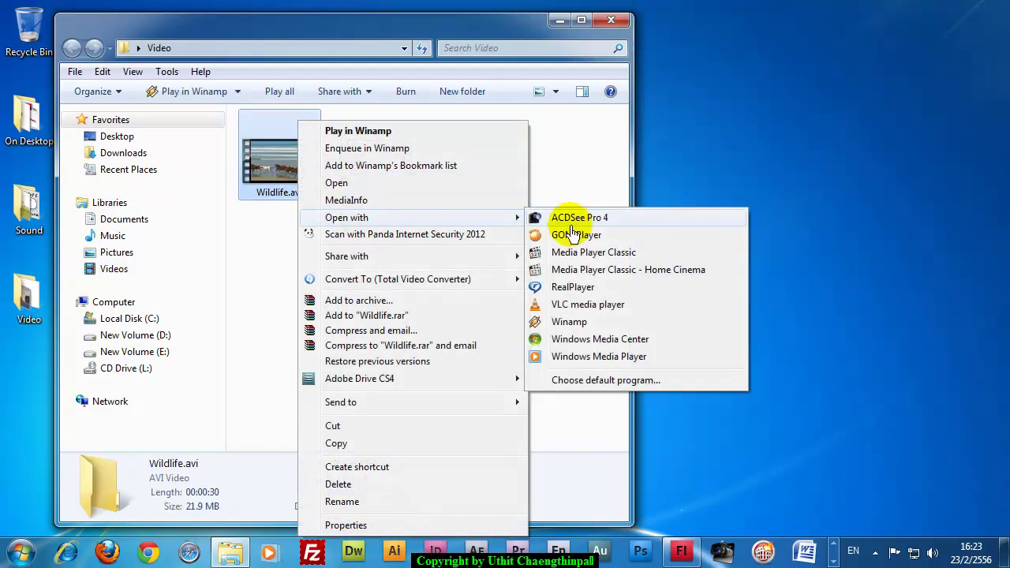
click(580, 353)
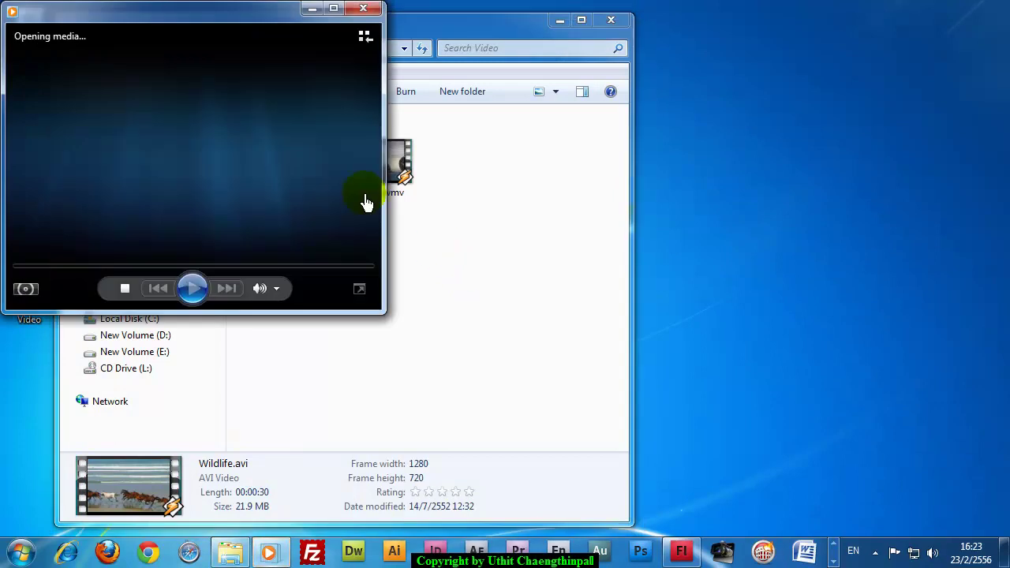
double_click(219, 22)
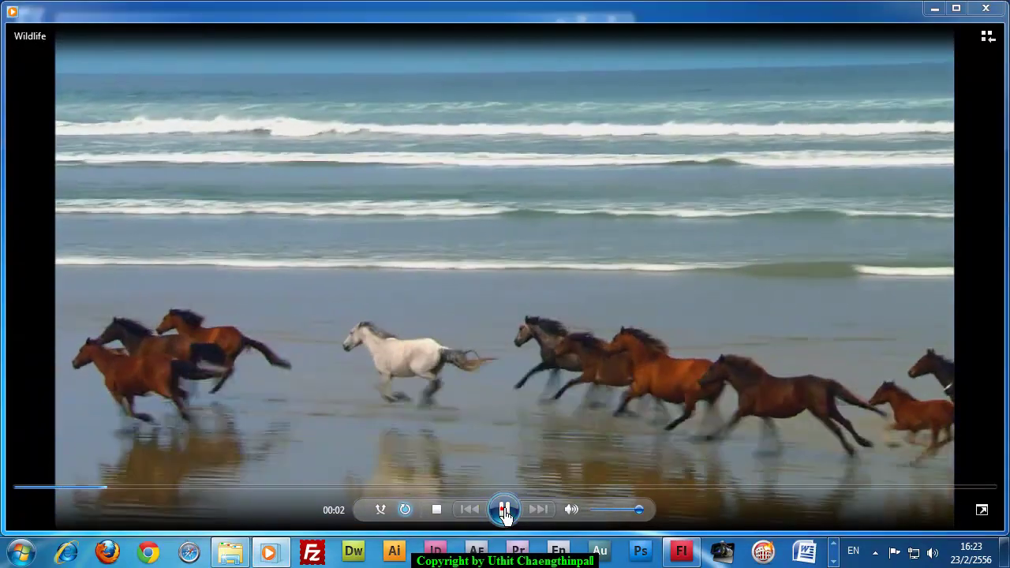
click(504, 509)
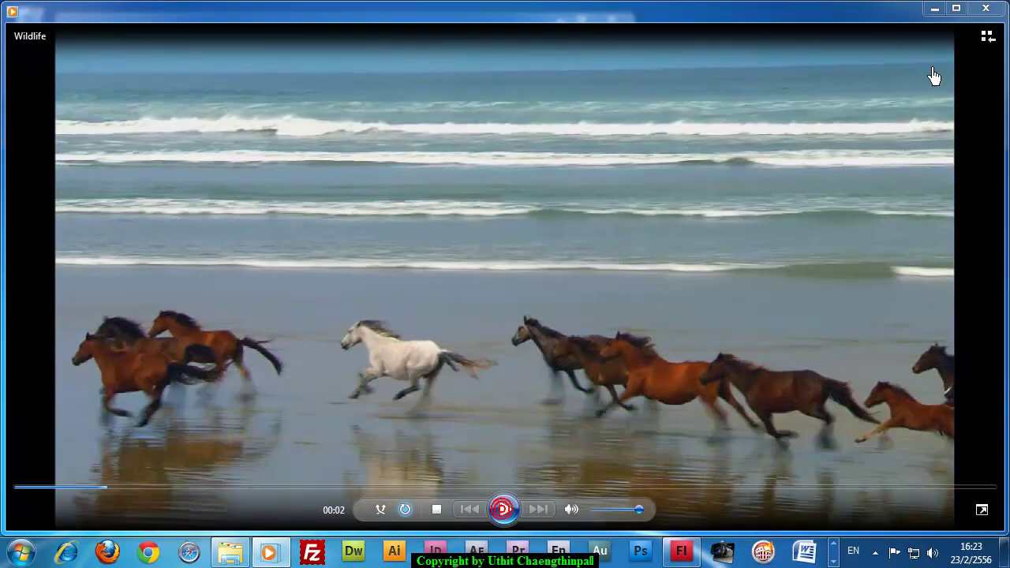
click(986, 9)
click(491, 260)
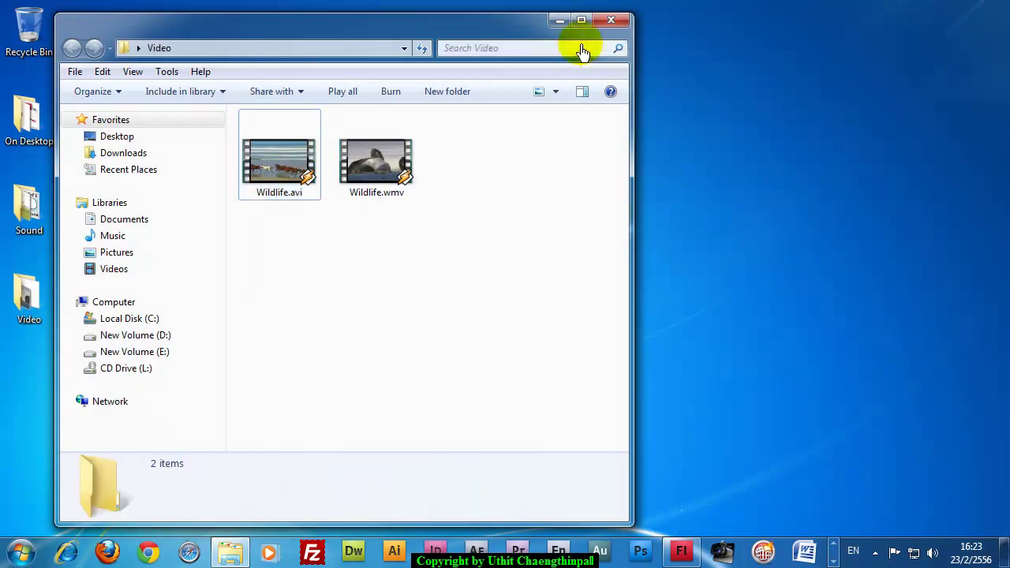
click(602, 24)
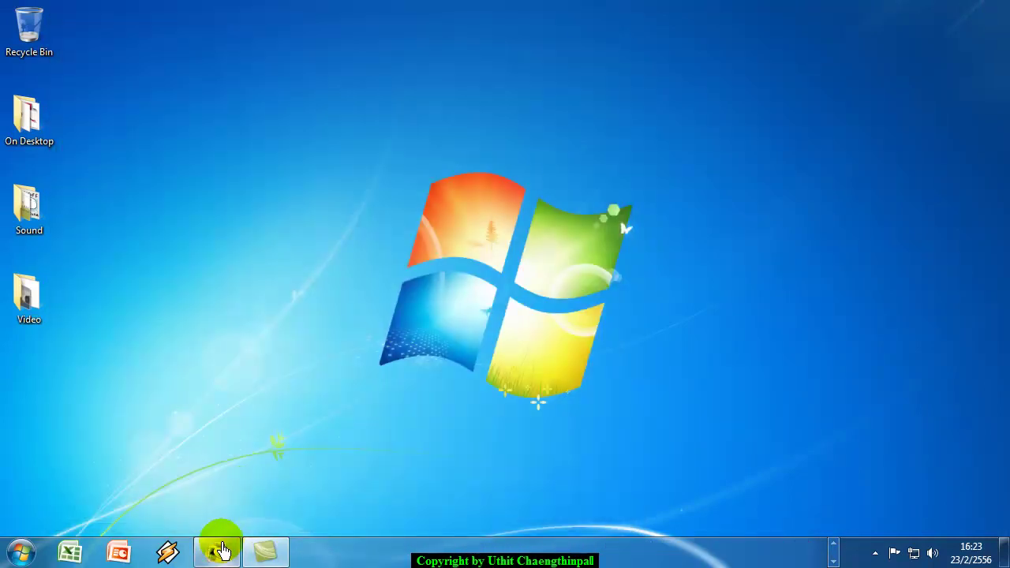
Switch back to FormatFactory and examine the full list of available audio conversion formats.
click(221, 550)
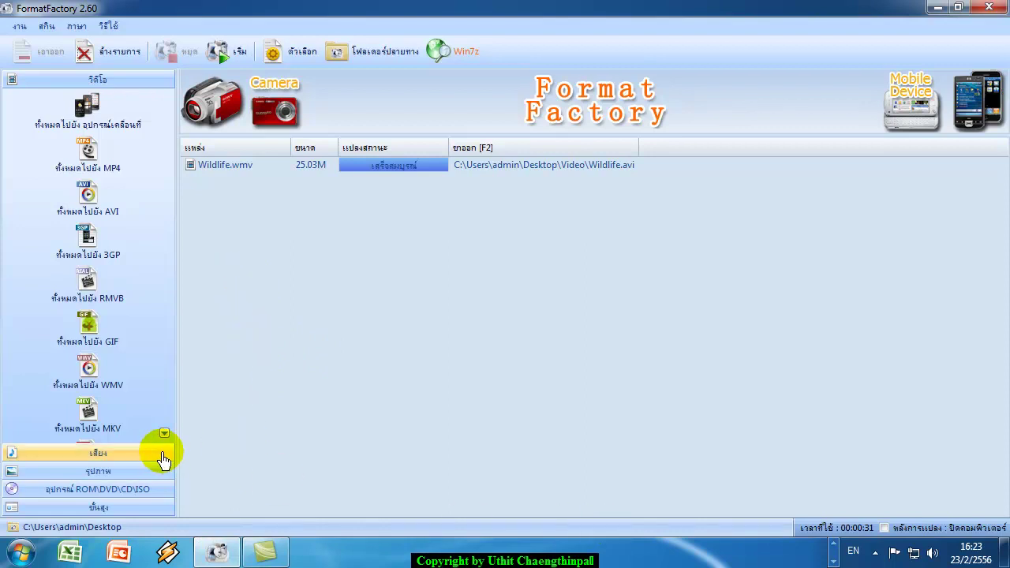
click(76, 454)
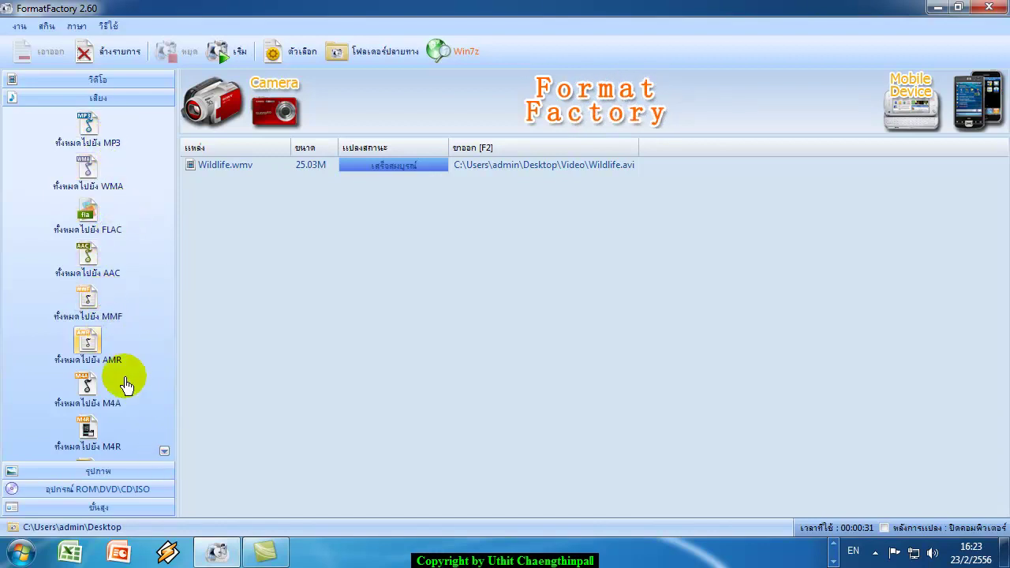
click(165, 454)
click(165, 453)
click(164, 453)
click(165, 454)
click(165, 118)
click(164, 118)
click(164, 118)
click(164, 119)
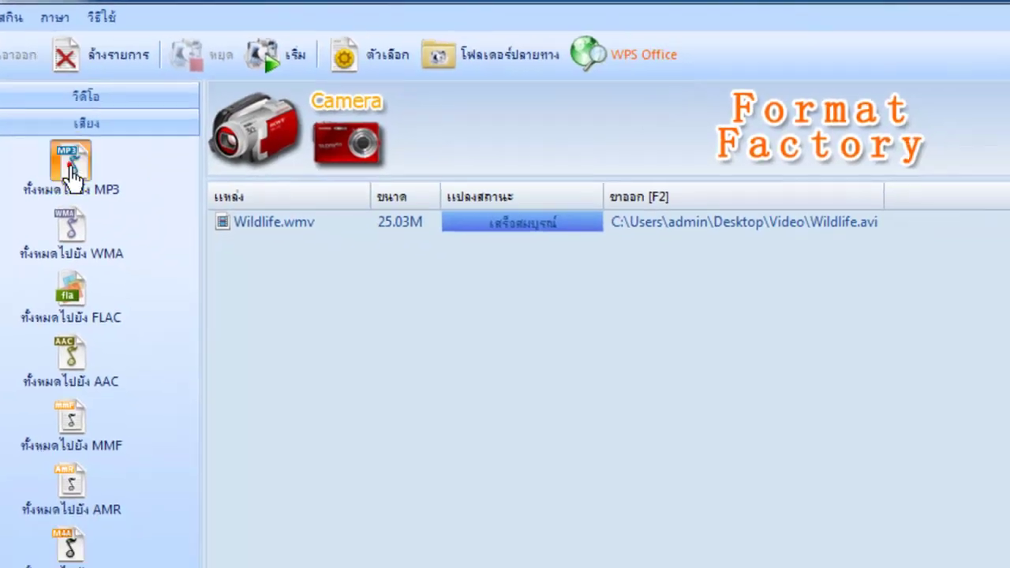
Set up a conversion to MP3 and add TECHNO.WAV from the Sound folder on the desktop.
click(139, 206)
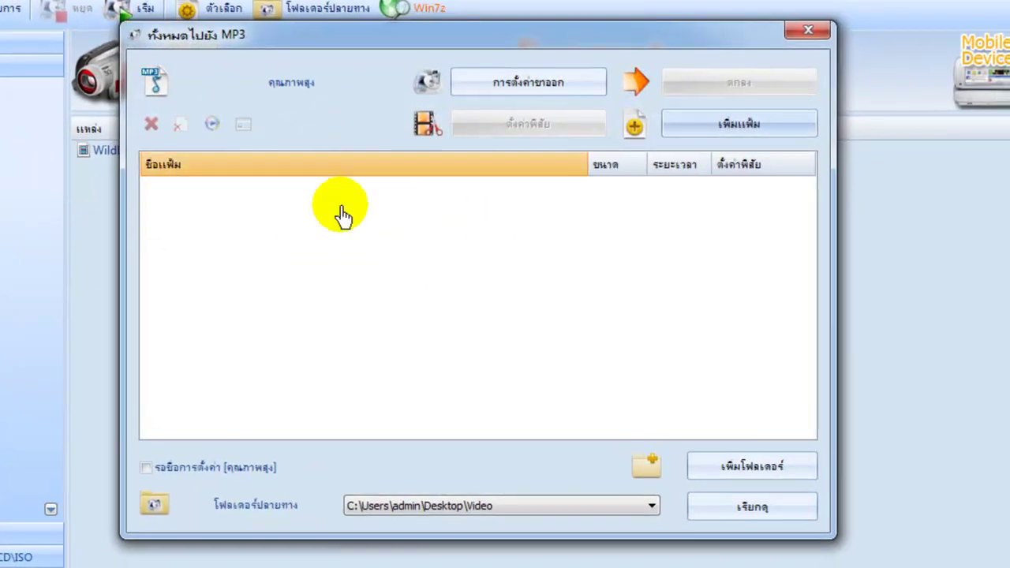
drag(317, 47, 324, 44)
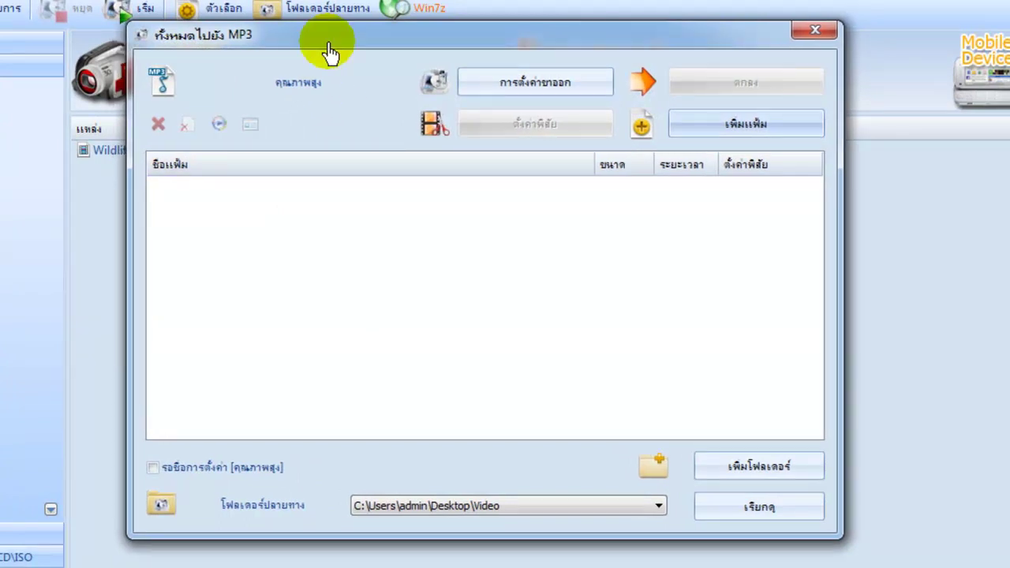
click(756, 135)
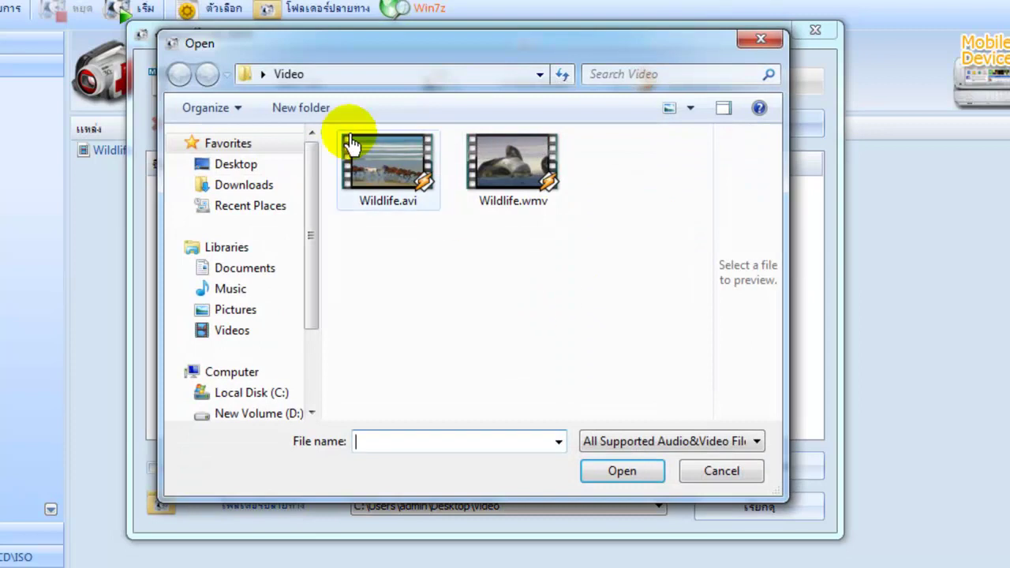
click(233, 164)
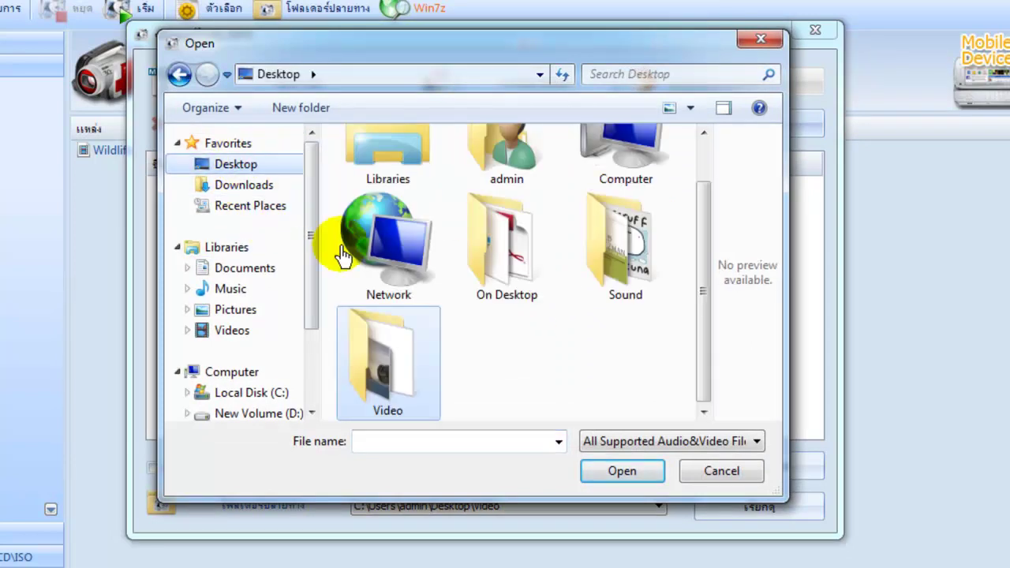
double_click(624, 244)
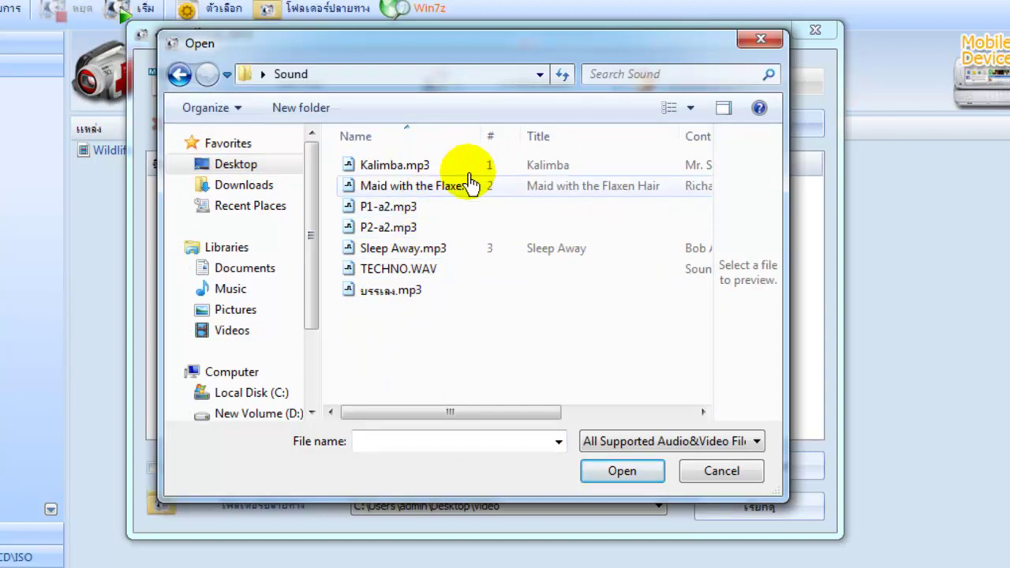
double_click(482, 136)
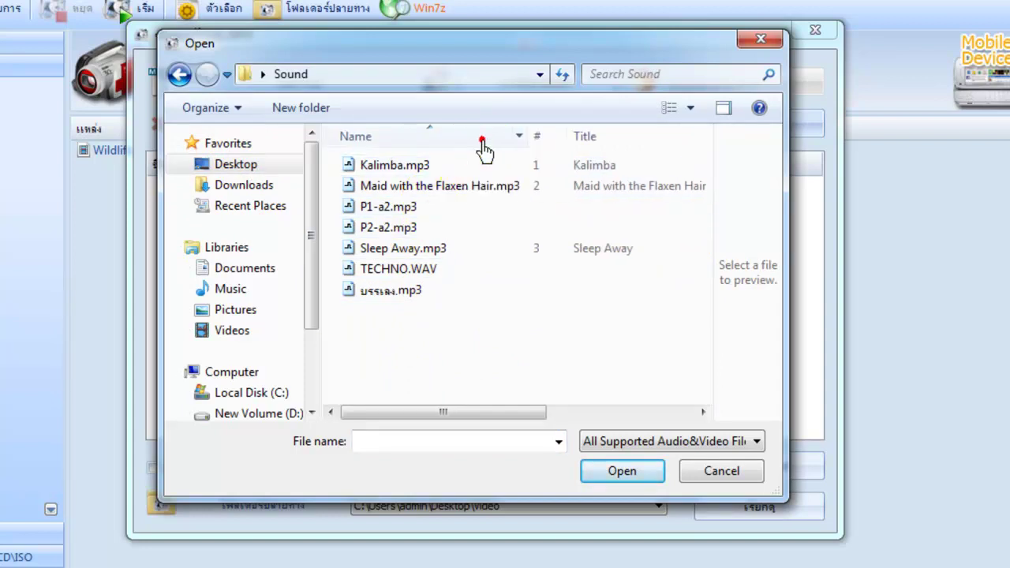
click(404, 269)
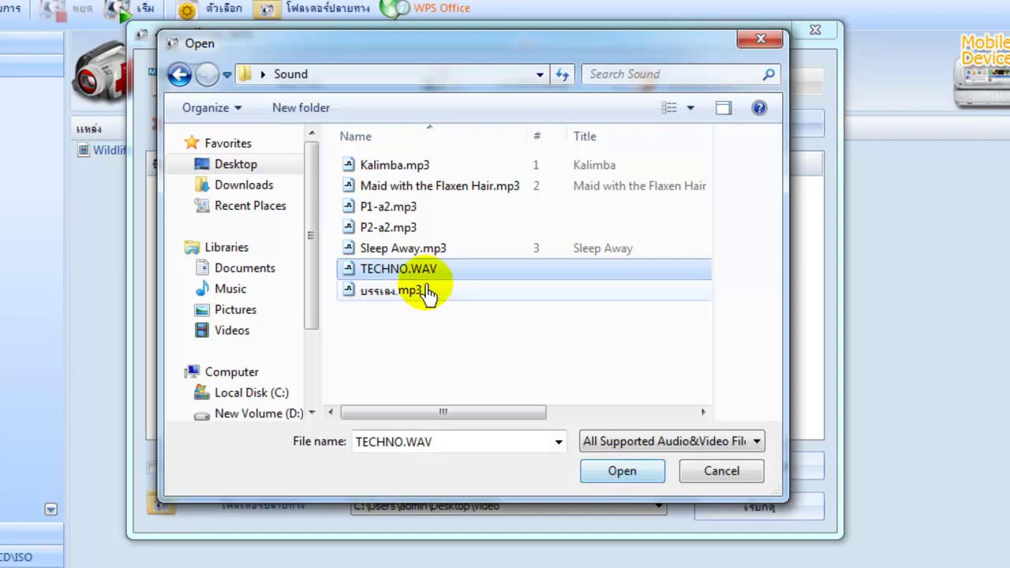
click(625, 475)
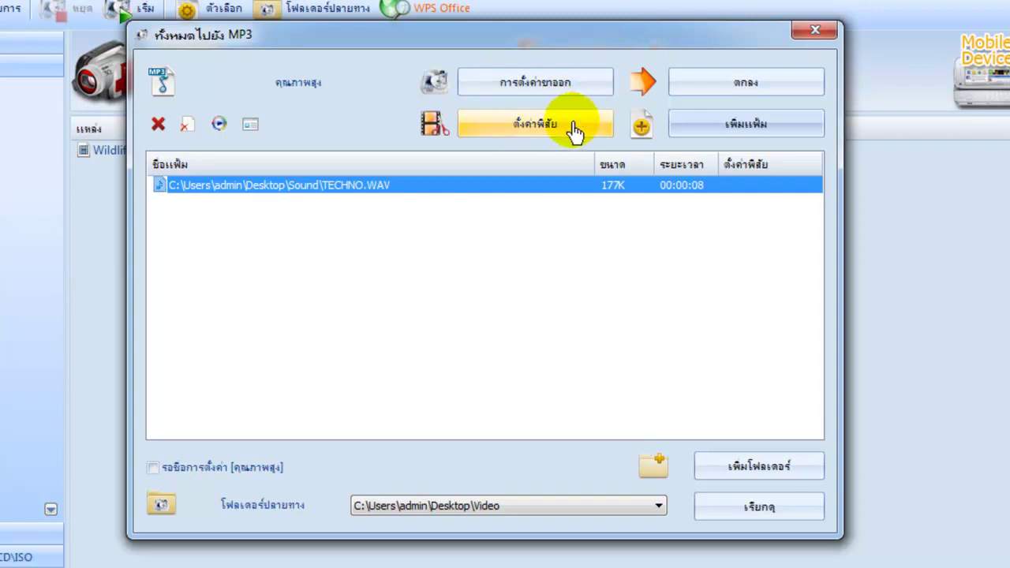
Review the MP3 output settings and preview TECHNO.WAV in the range options, keeping the high quality profile and full range.
click(553, 84)
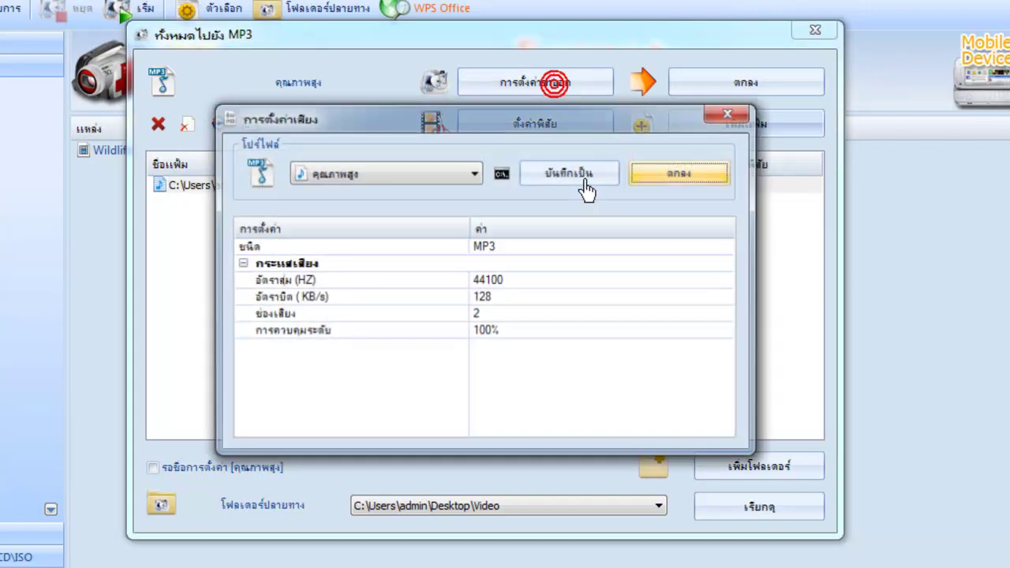
click(665, 187)
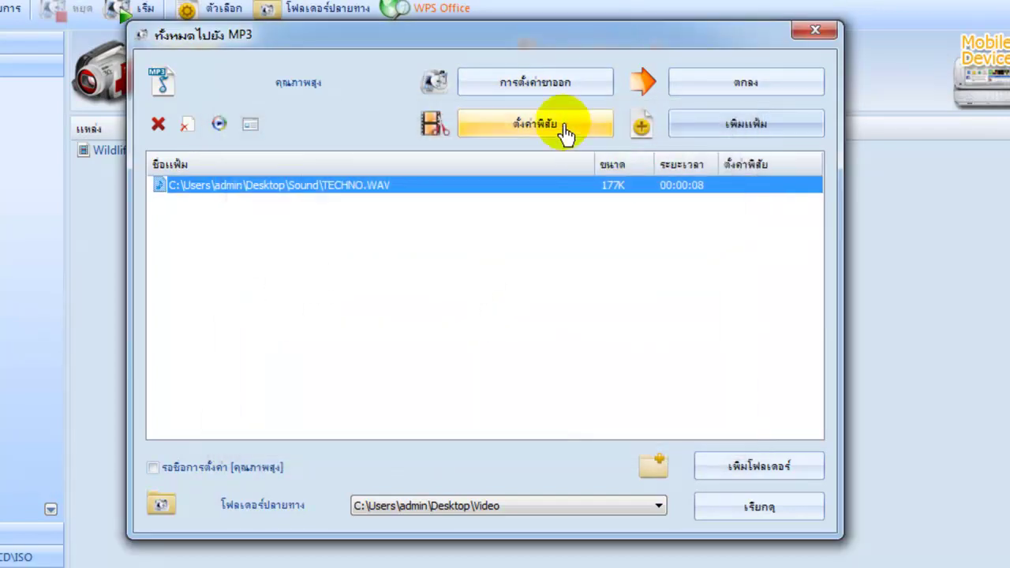
click(563, 135)
click(494, 372)
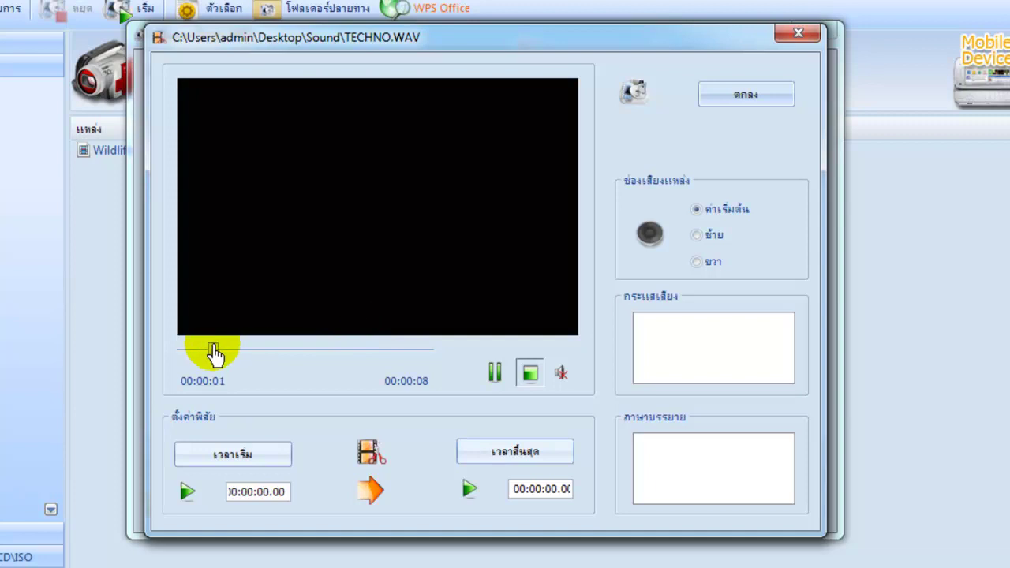
click(734, 96)
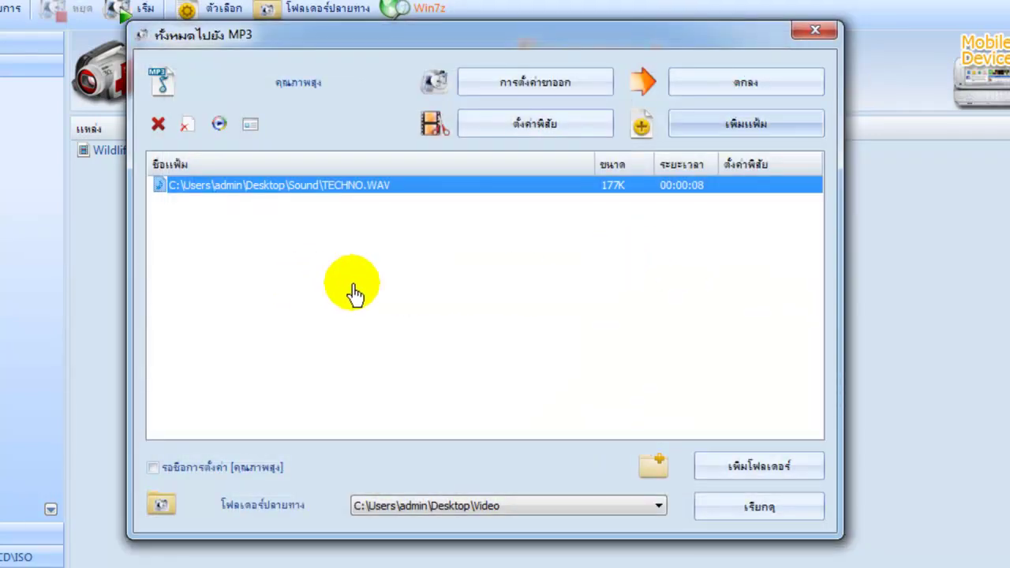
Set the MP3 destination to the Sound folder on the desktop and add the TECHNO.WAV job to the queue.
click(721, 515)
click(400, 313)
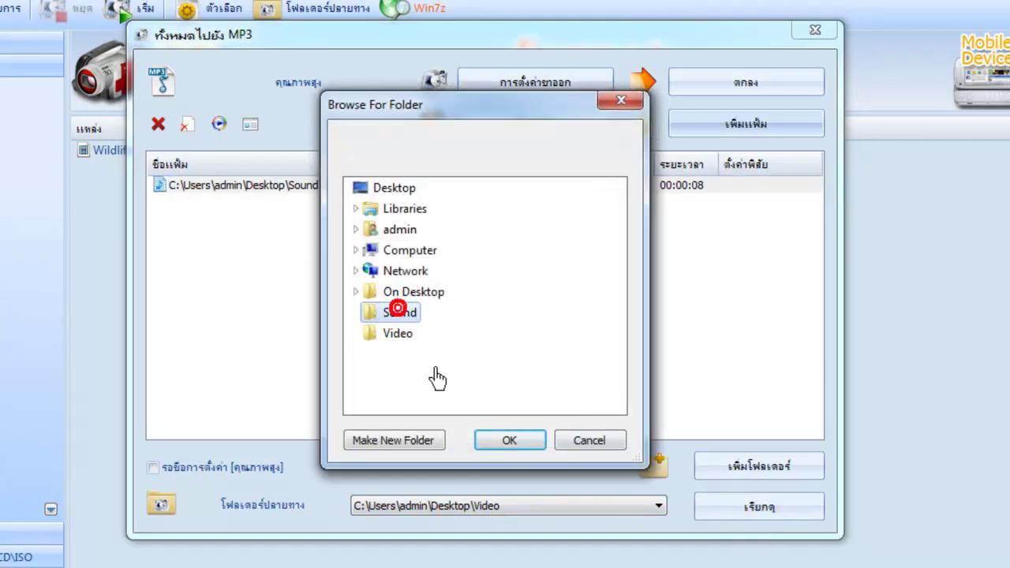
click(494, 439)
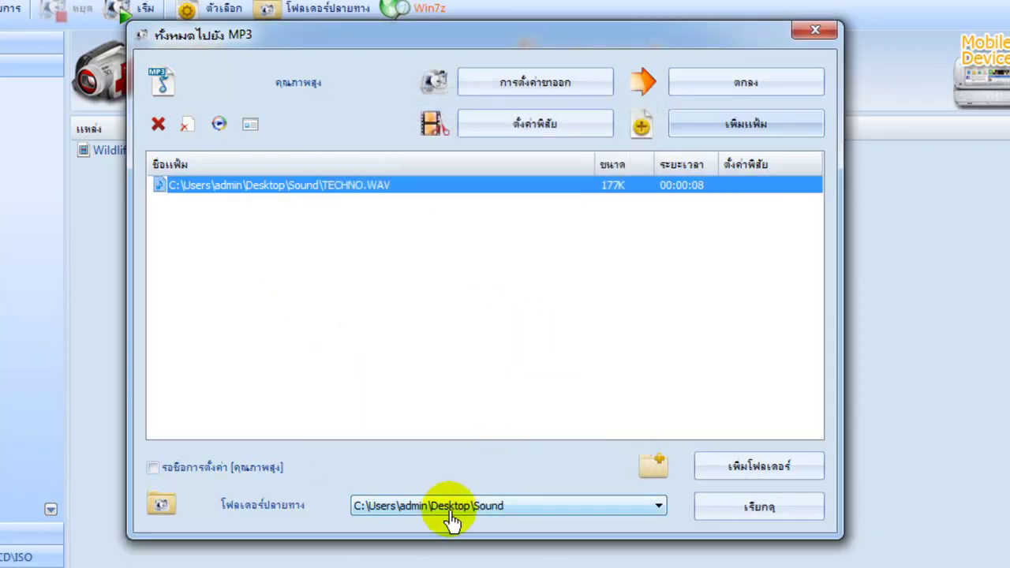
click(757, 92)
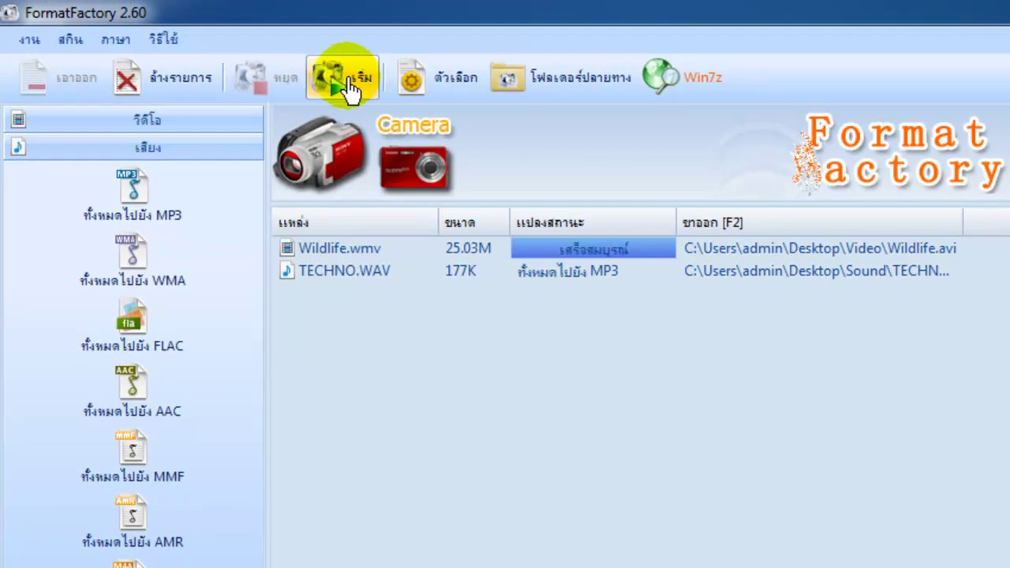
Start the queued conversion of TECHNO.WAV to MP3.
click(346, 82)
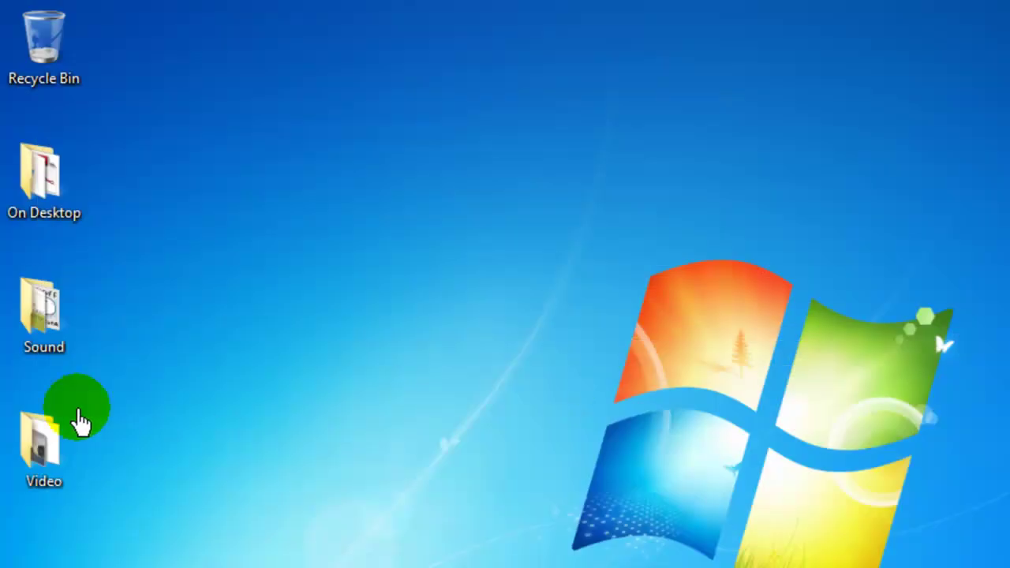
Play the converted TECHNO.mp3 from the desktop's Sound folder in Winamp and switch back to FormatFactory.
double_click(49, 333)
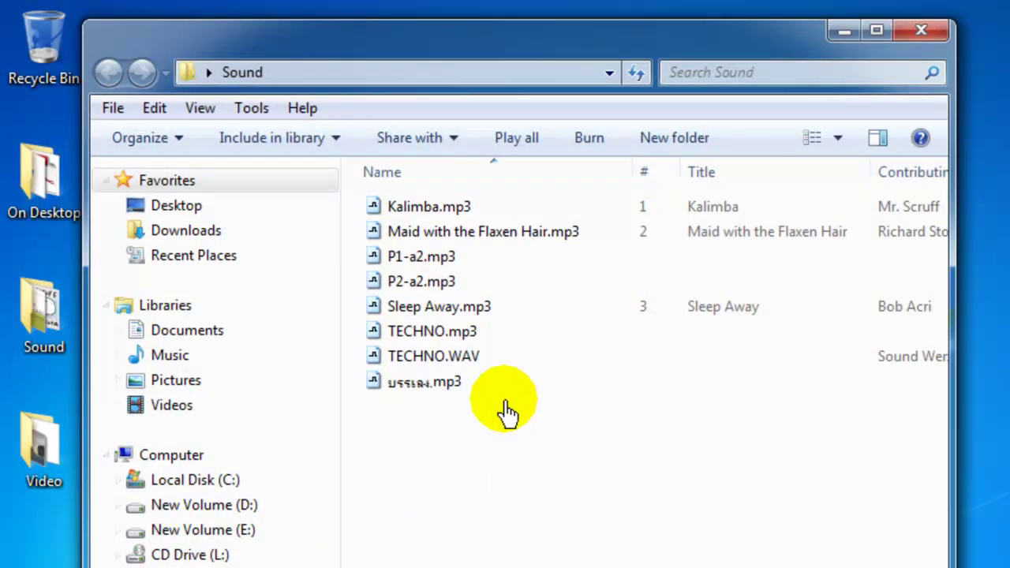
click(458, 334)
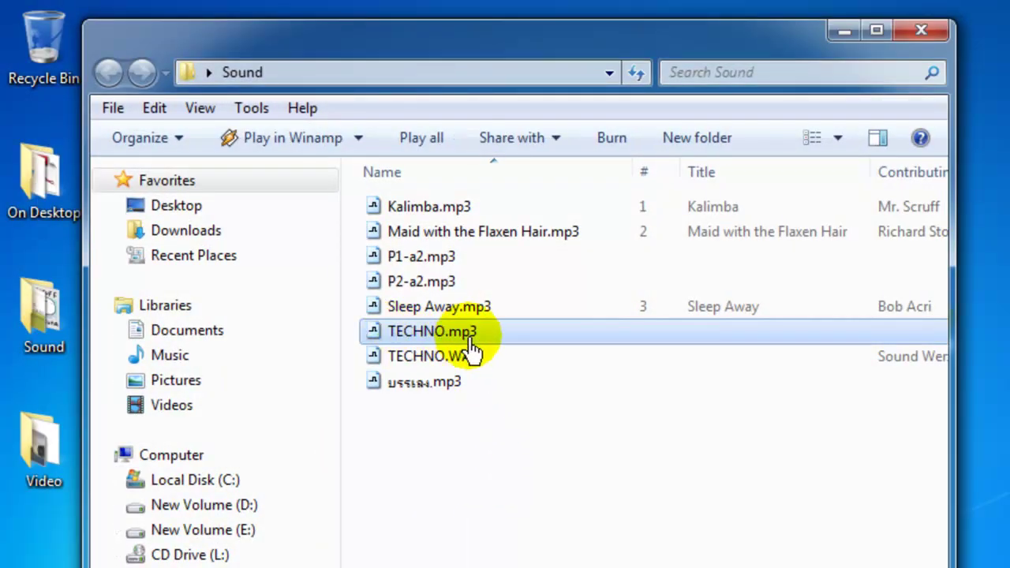
mouse_move(472, 350)
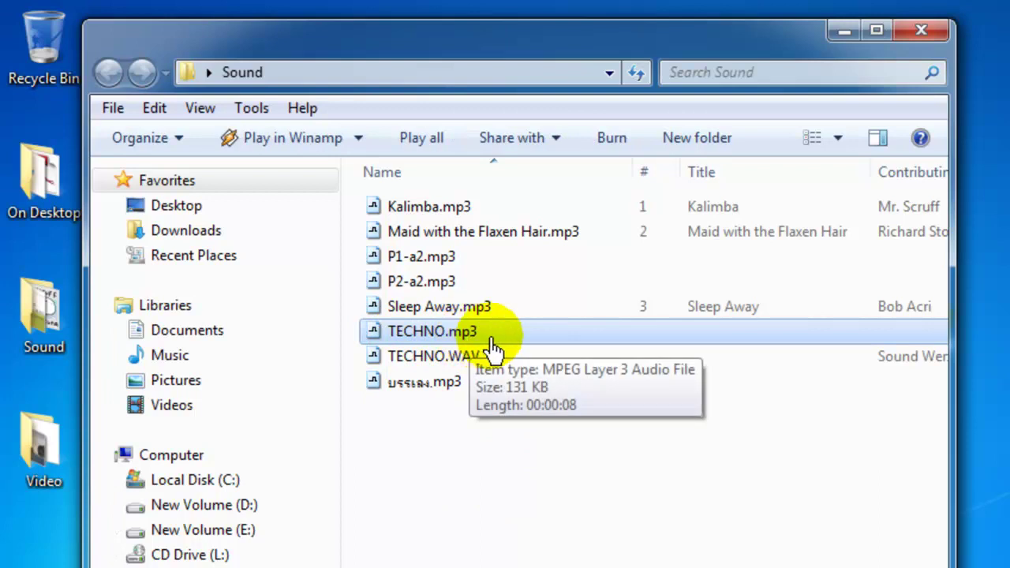
click(281, 138)
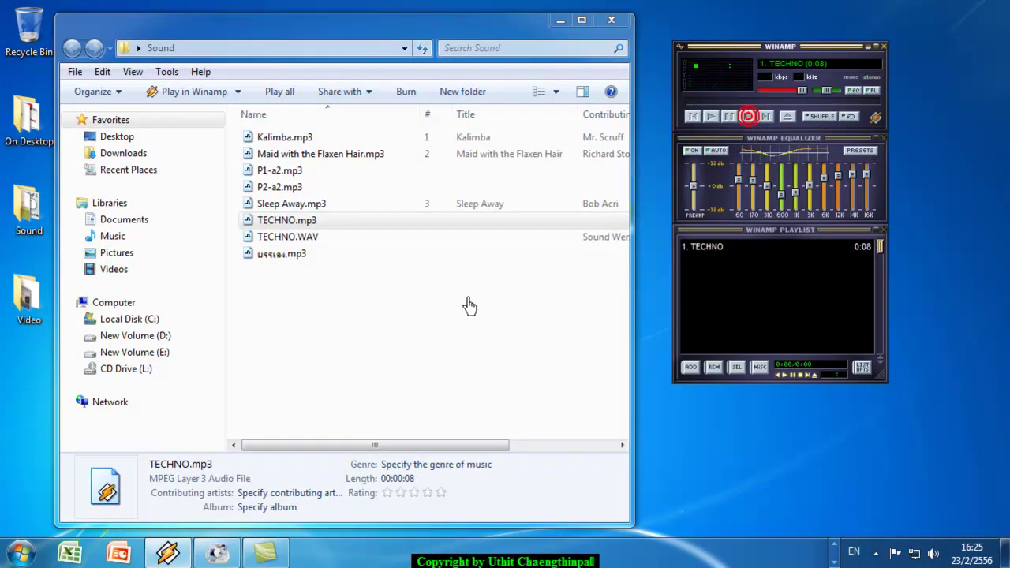
click(218, 553)
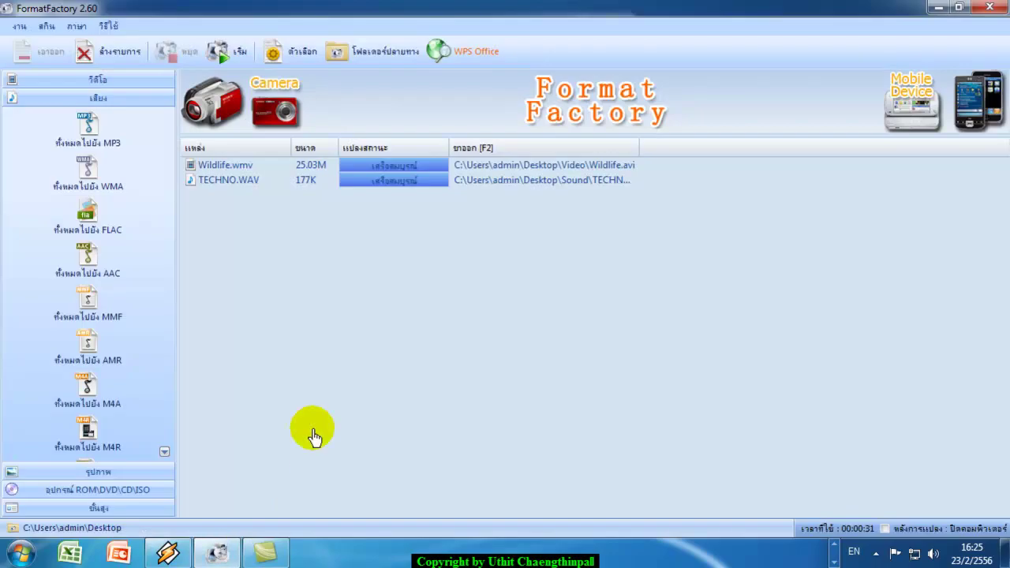